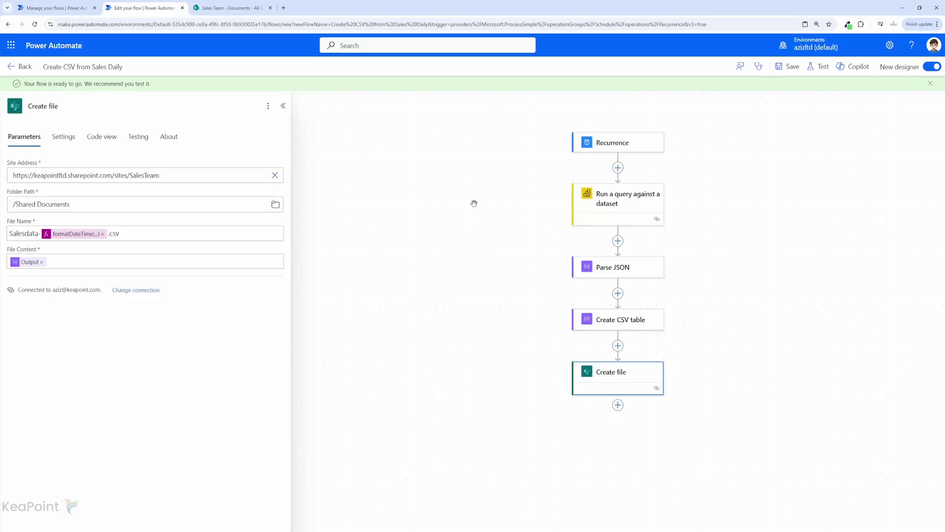
- Run a manual test of the flow through to completion
left_click(819, 67)
left_click(786, 523)
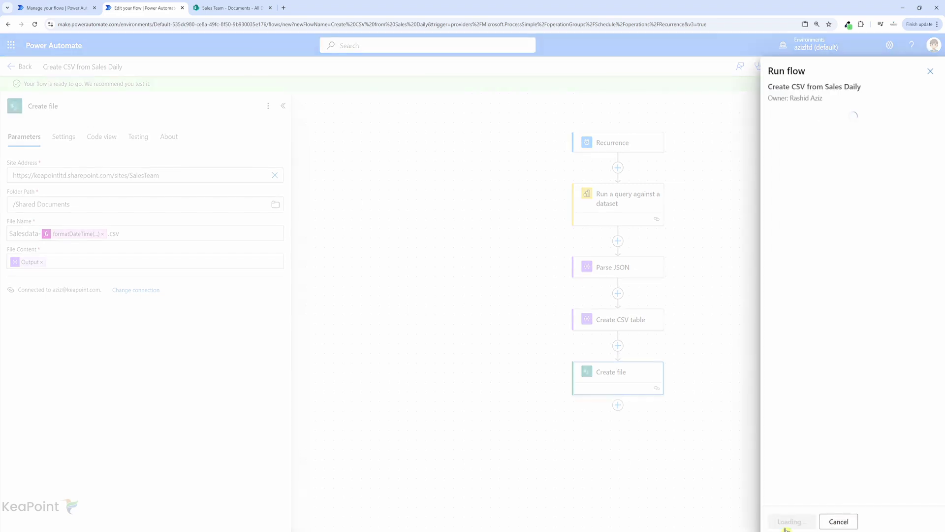
left_click(789, 522)
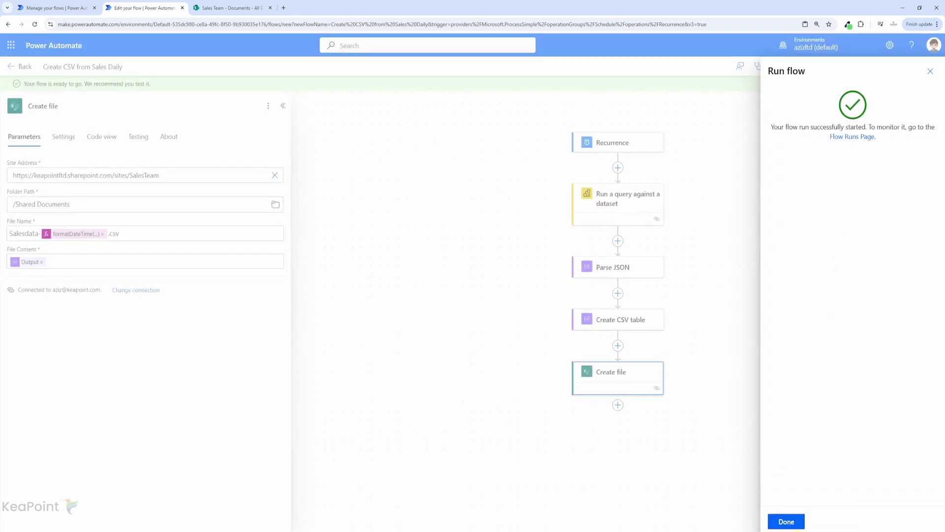
left_click(784, 521)
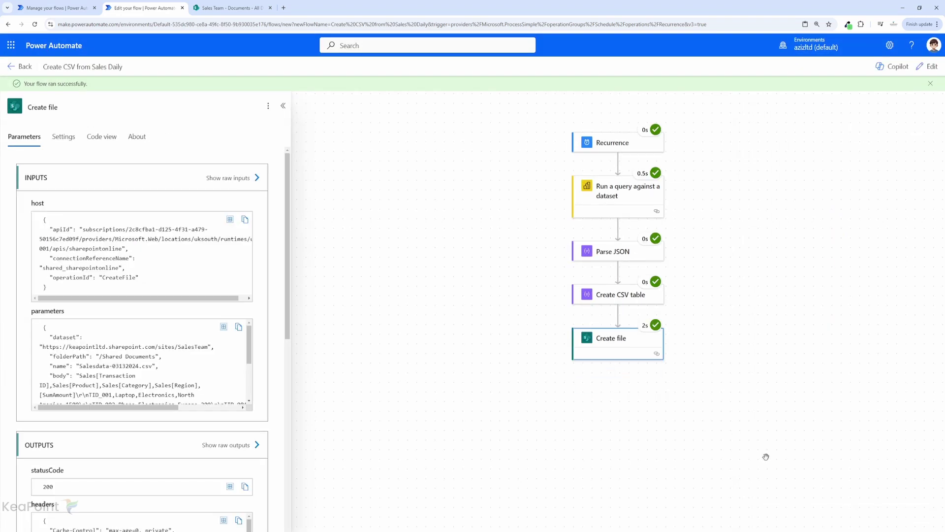
- Refresh the Sales Team Documents library and open the new Salesdata-03132024.csv file
left_click(238, 6)
left_click(35, 24)
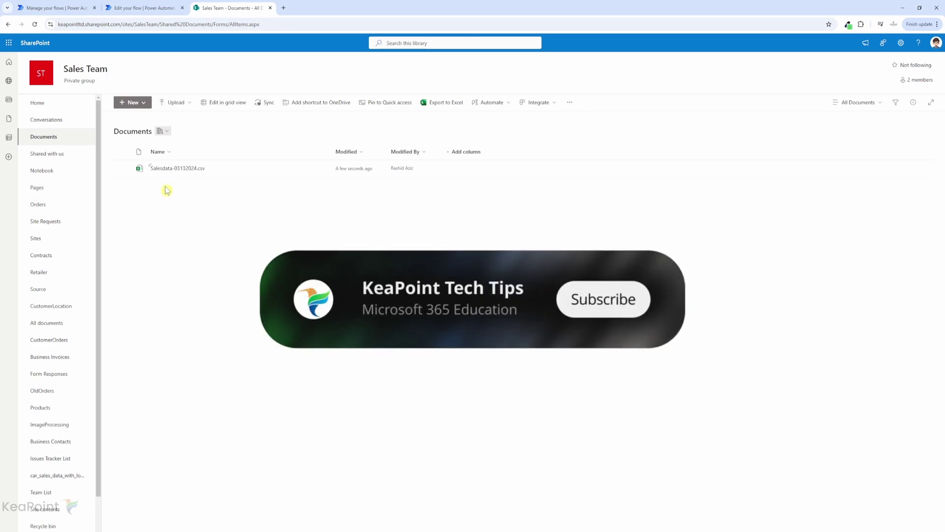
left_click(177, 168)
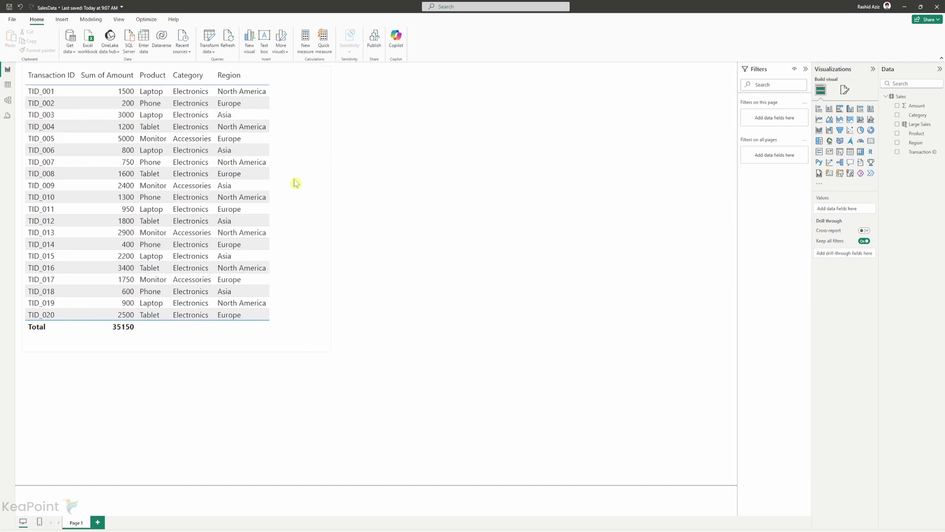
- Save the SalesData report, cancel publishing to My workspace, and select the sales table visual
left_click(375, 51)
left_click(500, 288)
left_click(406, 267)
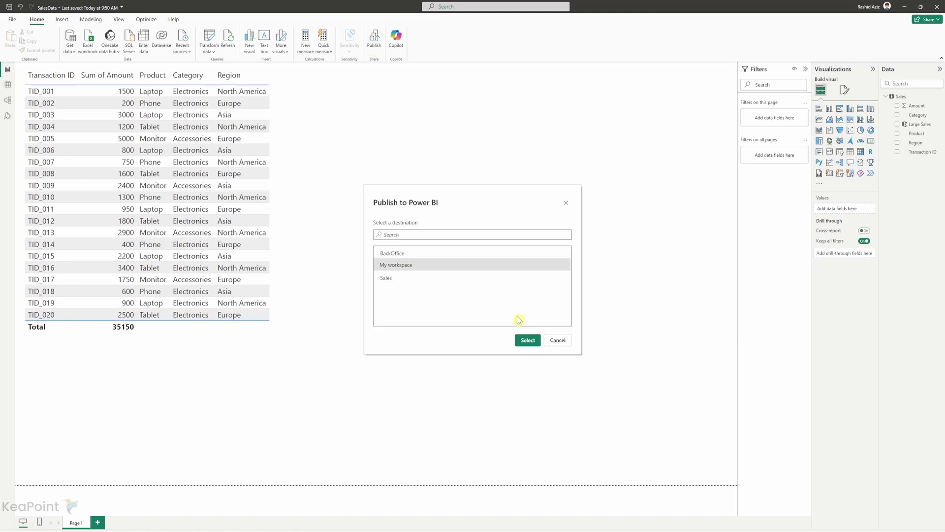
left_click(558, 340)
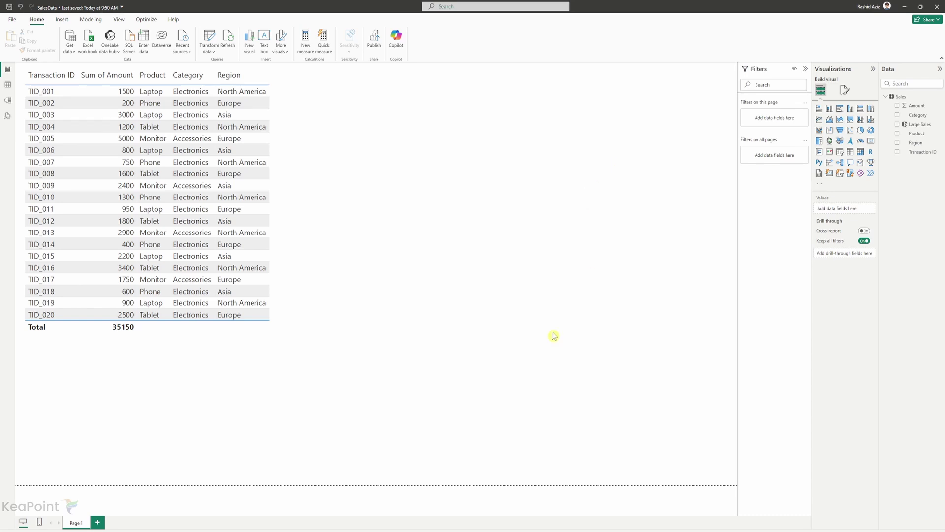
left_click(290, 185)
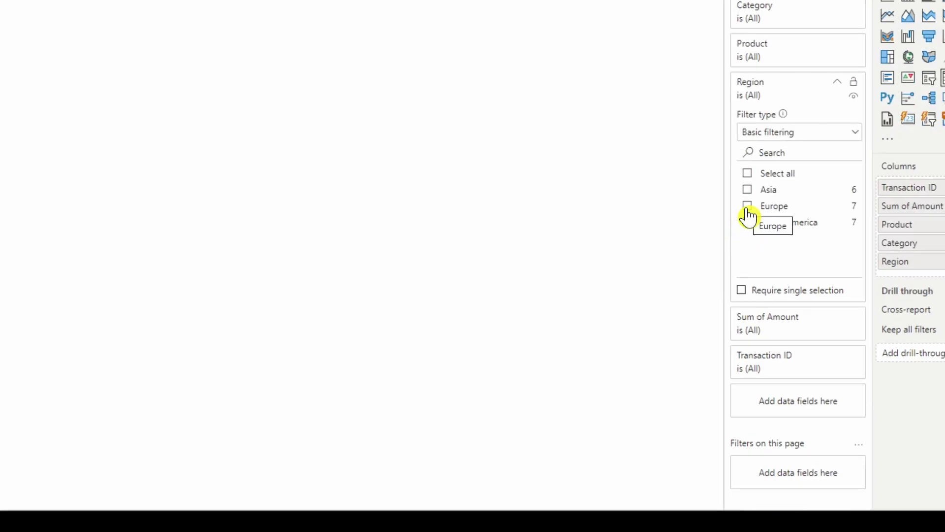
- Filter the table's Region to Europe and North America and switch off Totals Values
left_click(748, 207)
left_click(748, 223)
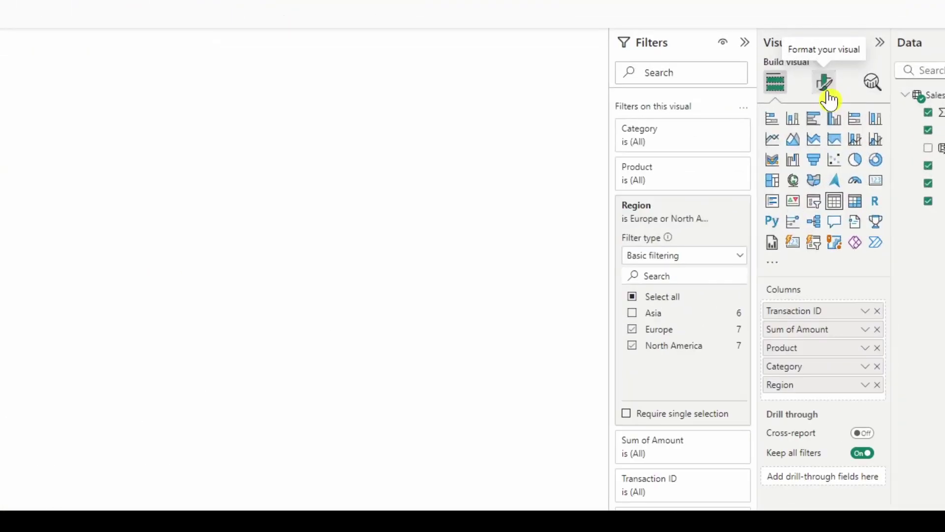
left_click(827, 93)
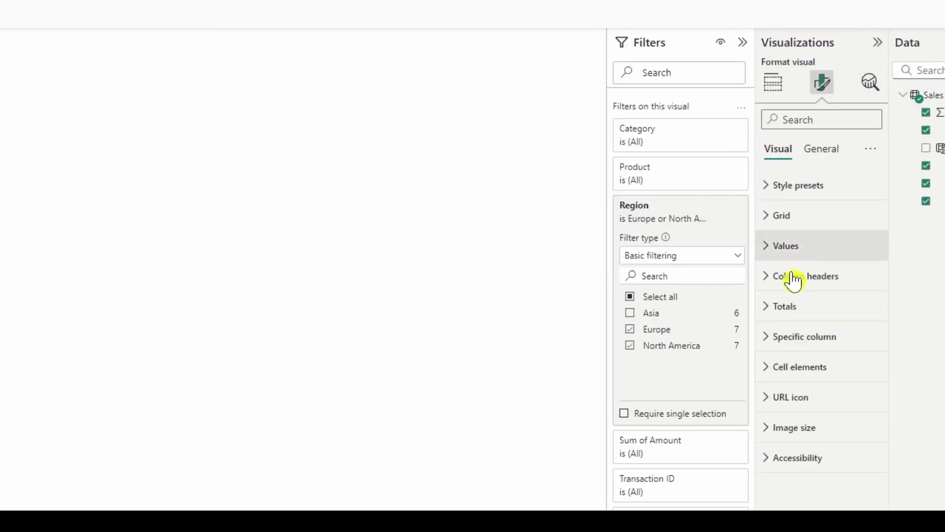
left_click(766, 317)
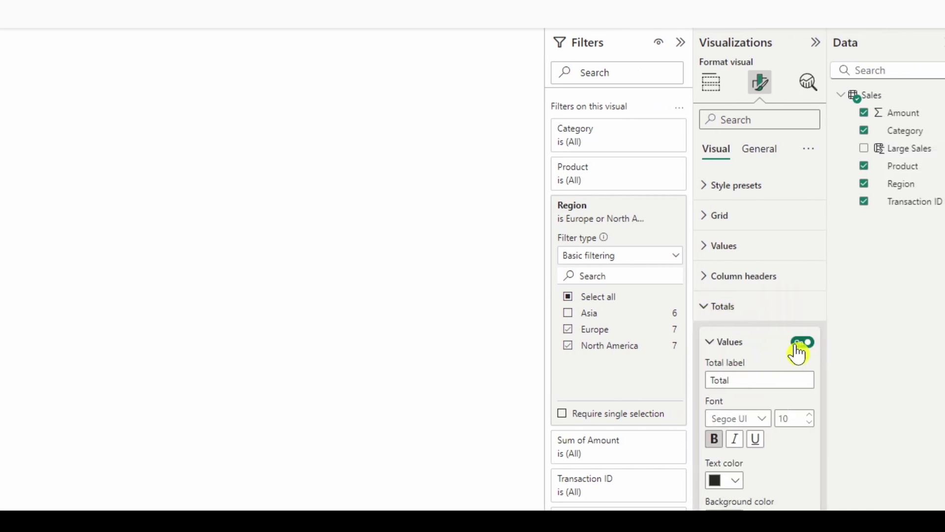
left_click(802, 343)
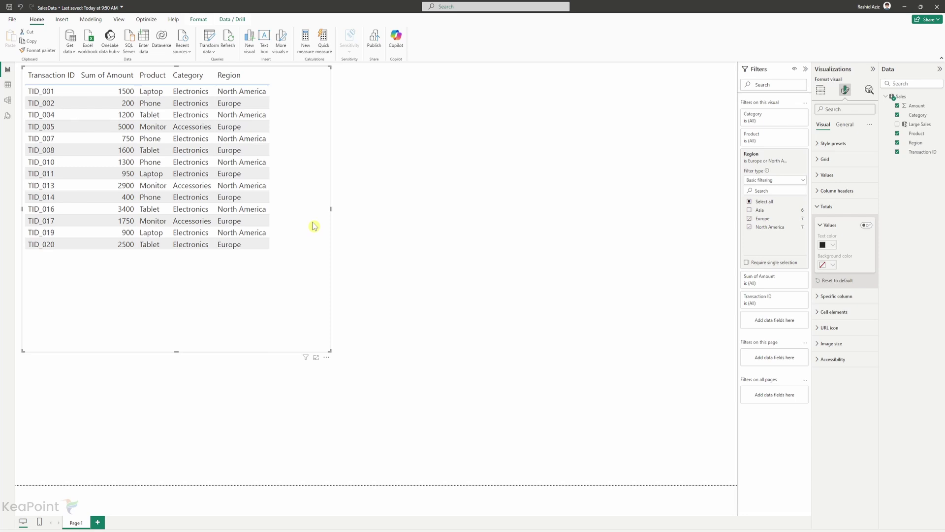
- Save SalesData and publish it to My workspace, replacing the existing SalesData dataset
left_click(374, 43)
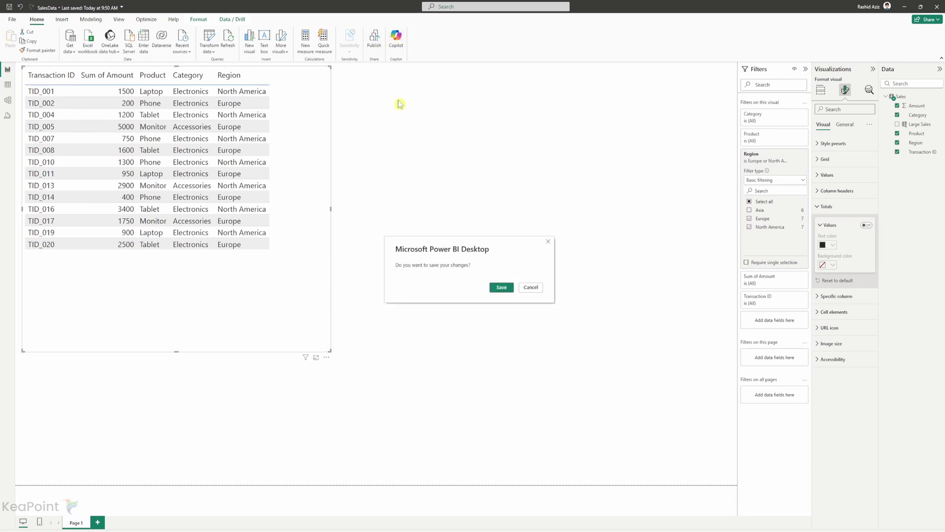
left_click(501, 288)
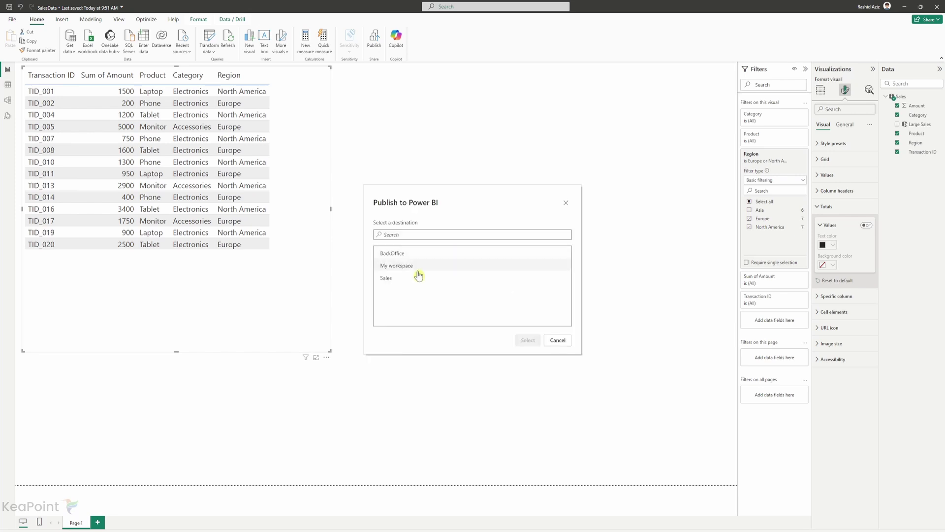
left_click(418, 271)
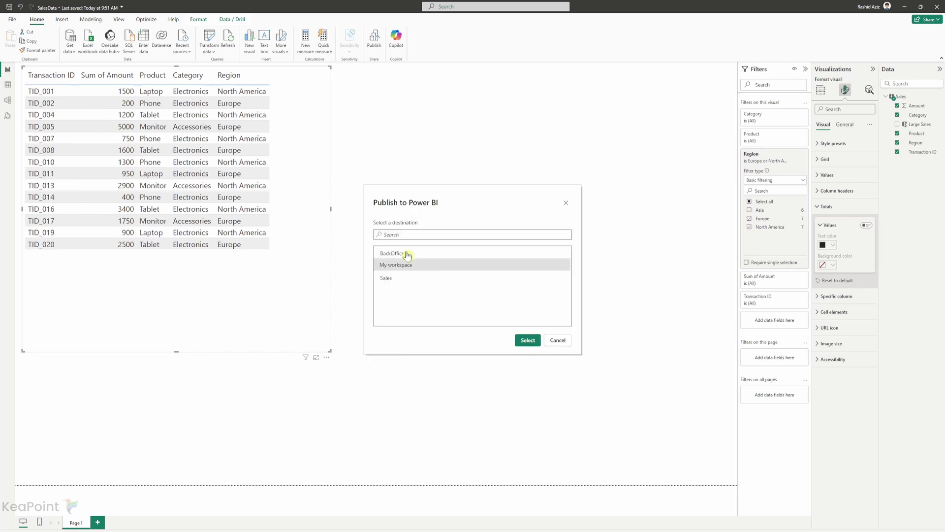
left_click(526, 340)
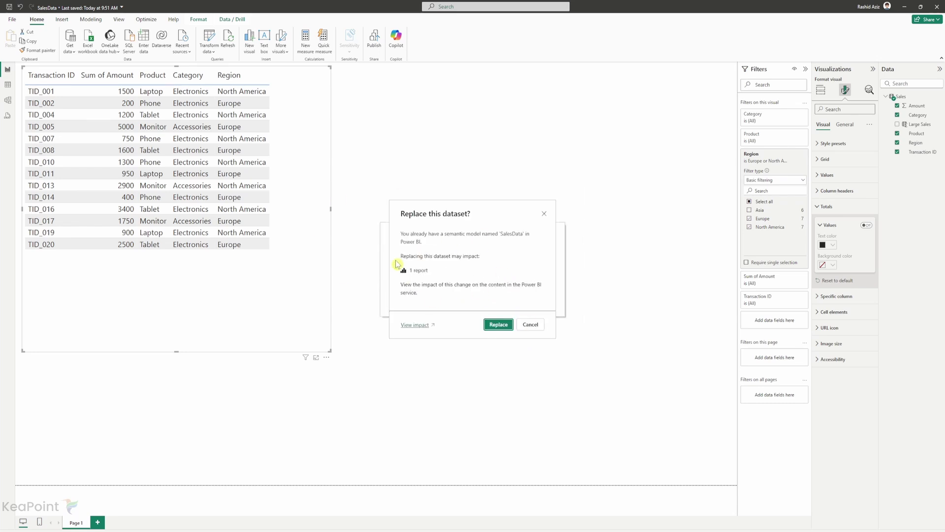
left_click(498, 324)
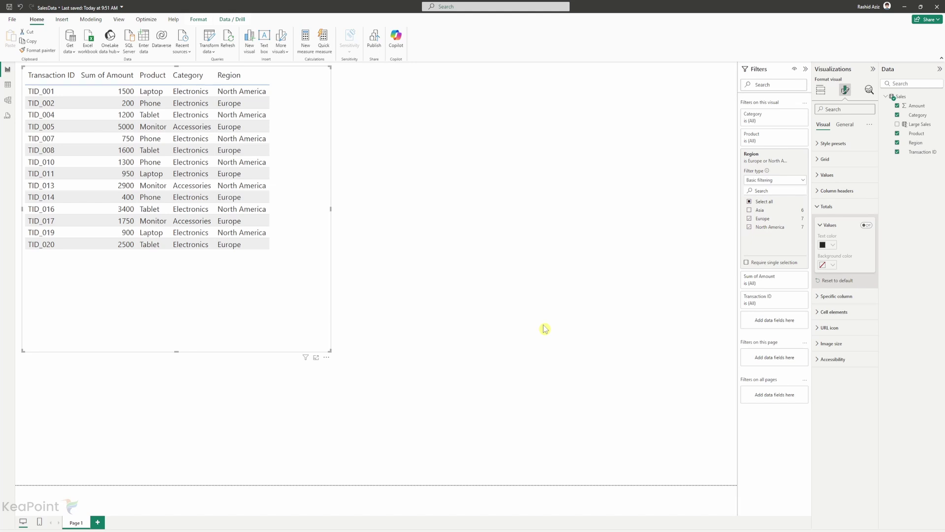
- Create scheduled flow 'Create CSV from Sales Daily' repeating every 1 Day from 10/3/24, 10:00 AM
left_click(904, 6)
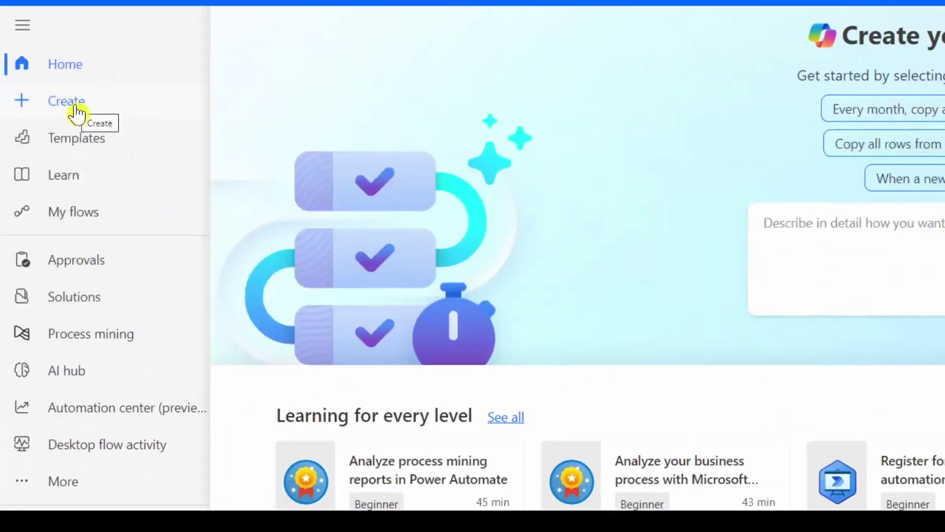
left_click(34, 103)
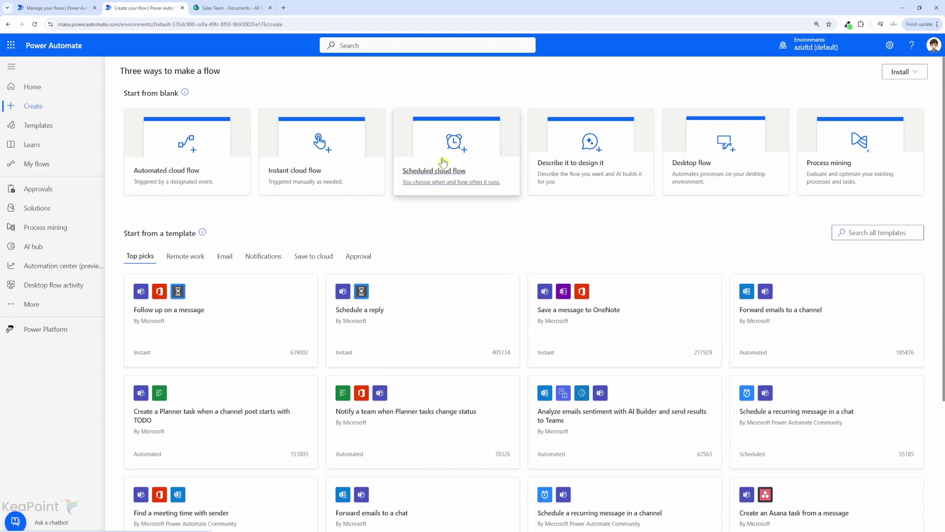
left_click(442, 162)
left_click(506, 200)
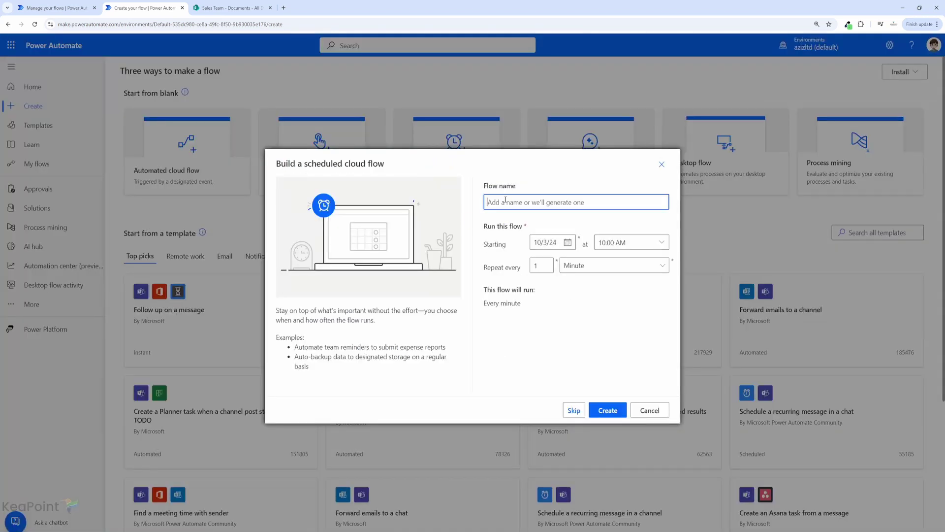
type("Create CSV from Sales Daily")
left_click(598, 267)
left_click(593, 321)
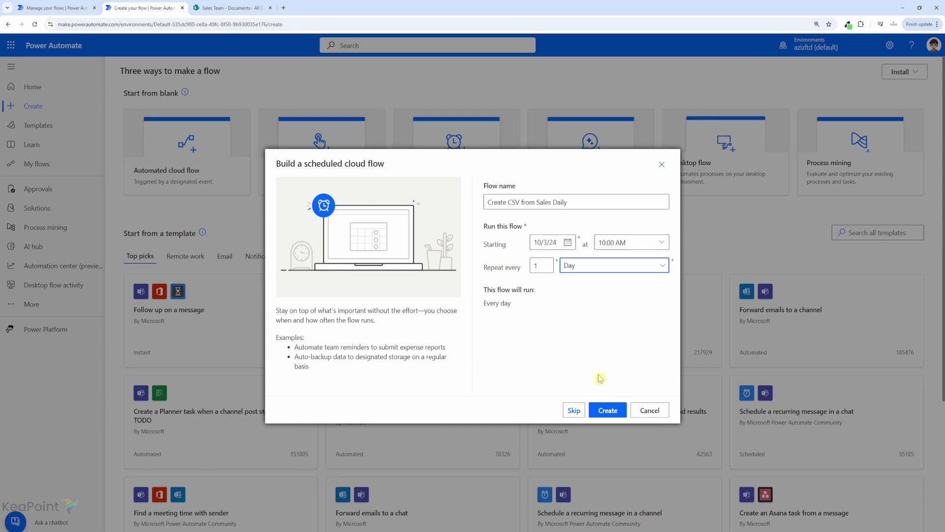
left_click(607, 414)
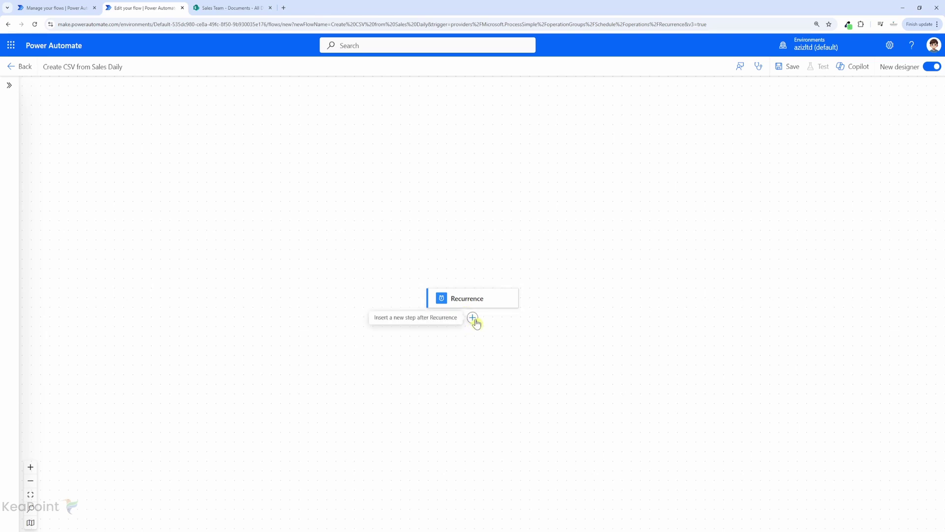
- Add a 'Run a query against a dataset' action after the Recurrence trigger
left_click(474, 319)
left_click(512, 318)
left_click(112, 121)
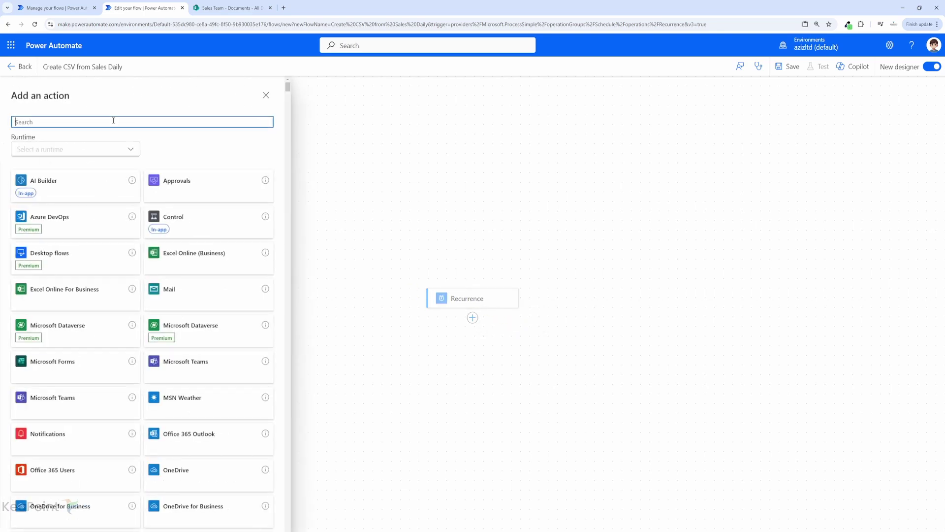
type("run a")
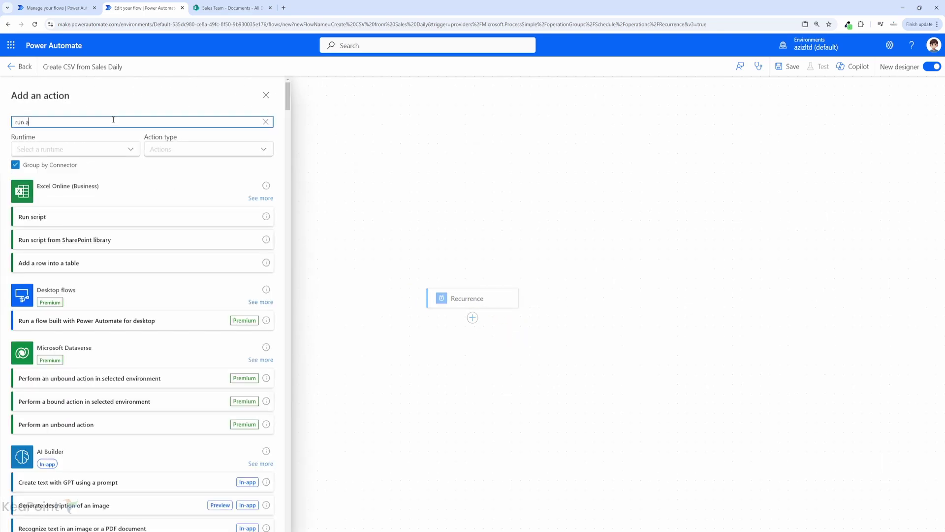
type(" qu")
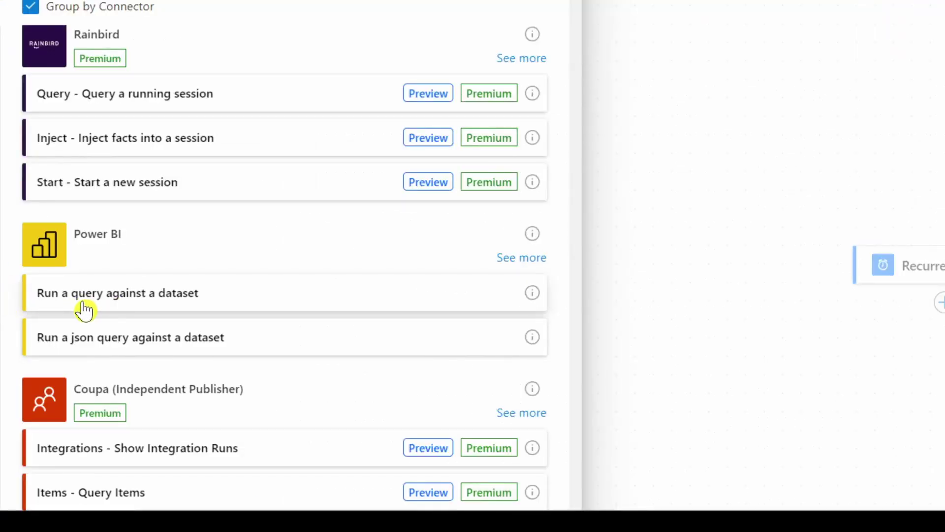
left_click(200, 310)
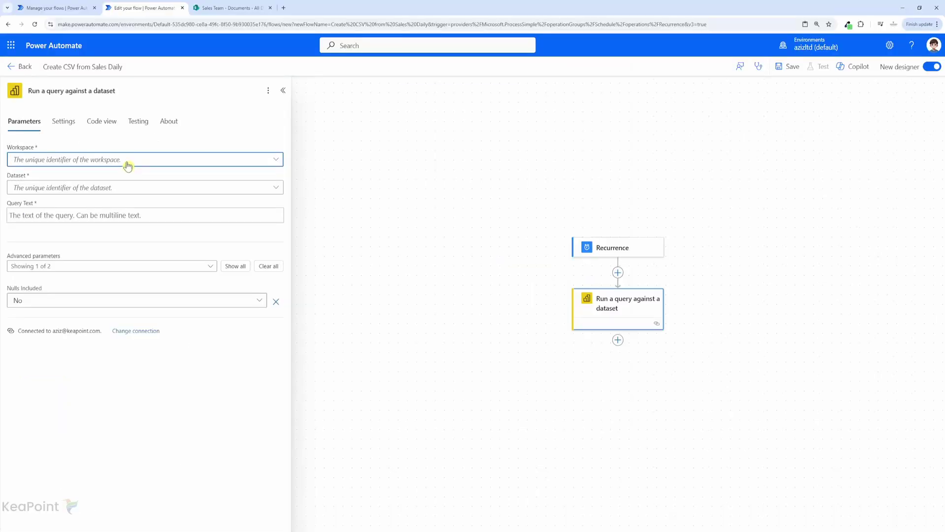
- Set the query action's Workspace to My Workspace and Dataset to SalesData
left_click(128, 164)
left_click(45, 193)
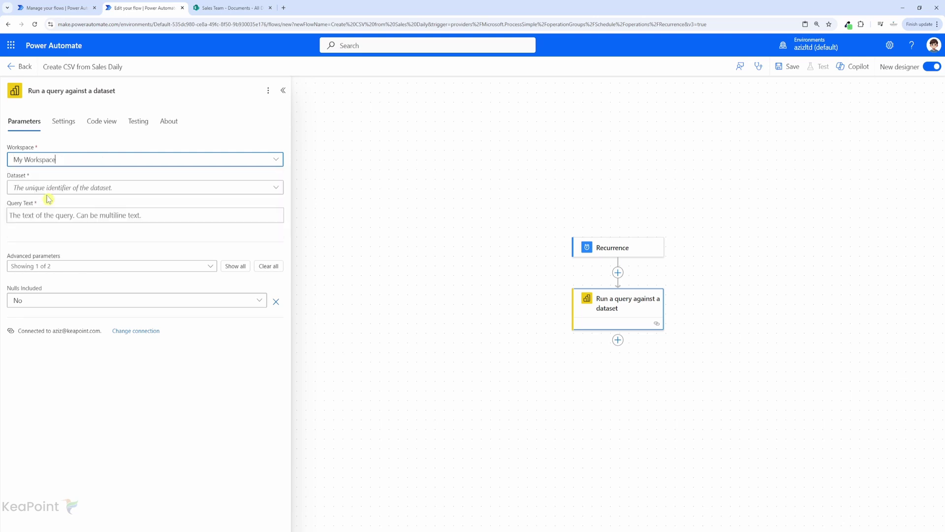
left_click(81, 189)
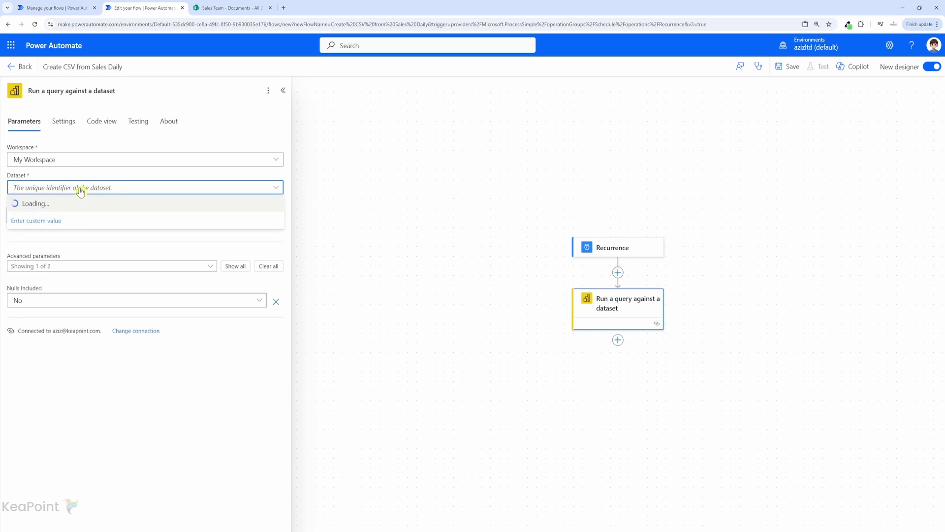
left_click(41, 262)
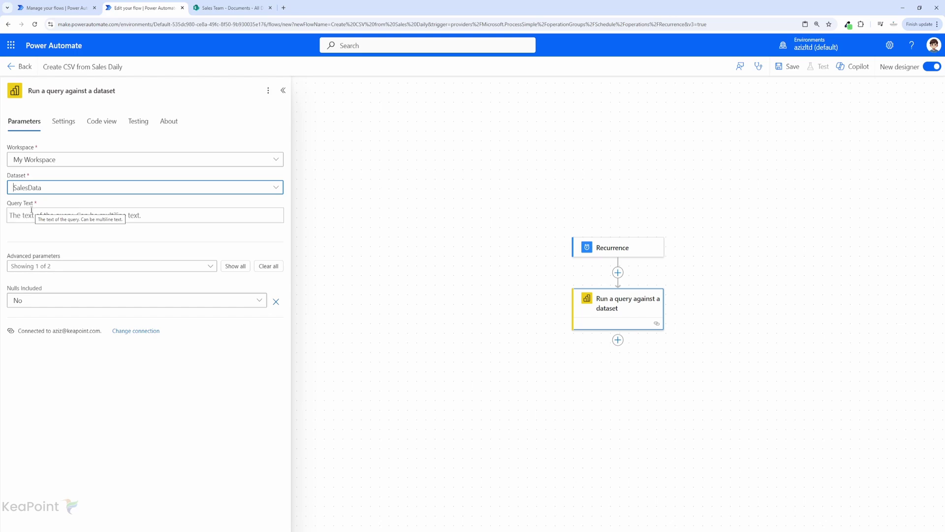
left_click(258, 502)
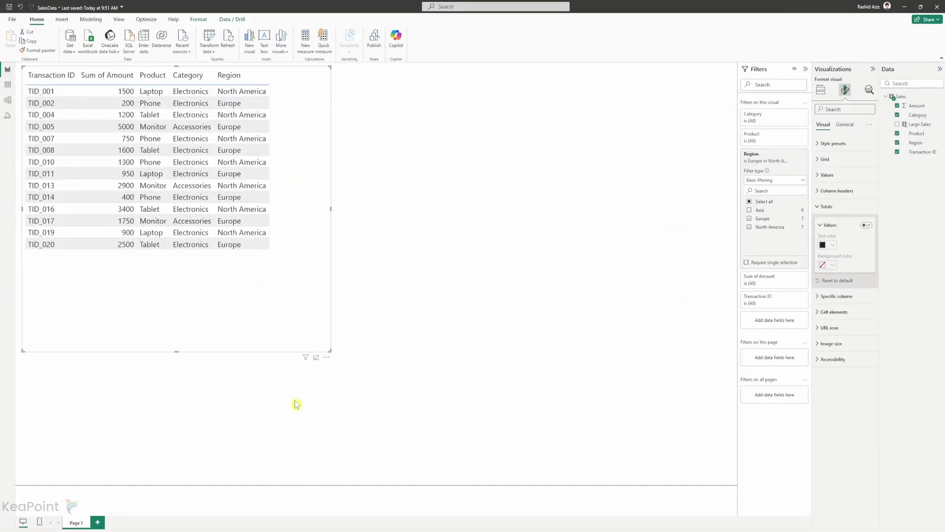
- Record visuals with Performance analyzer and copy the Table visual's DAX query
left_click(146, 20)
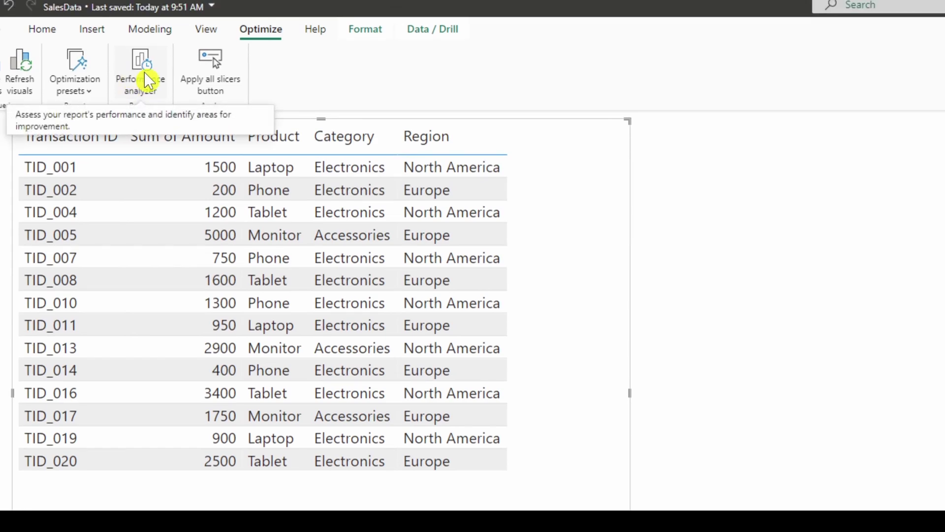
left_click(148, 82)
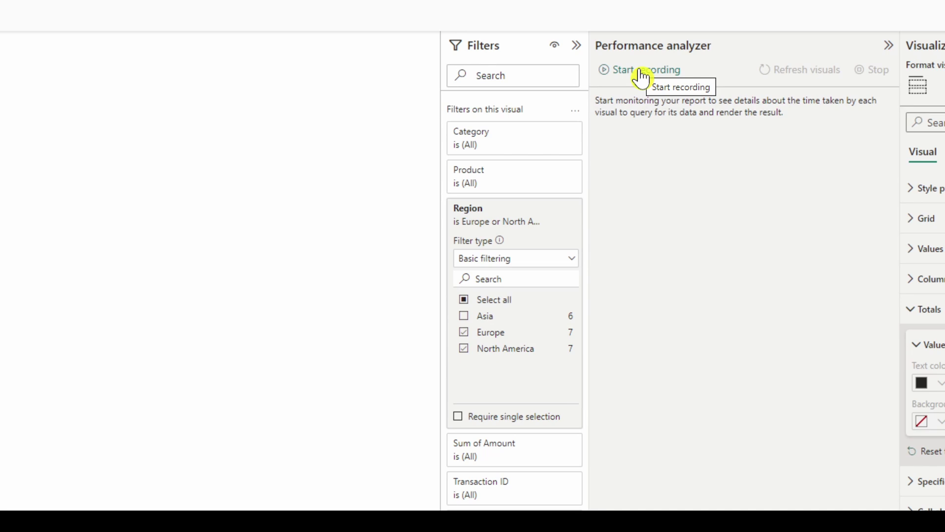
left_click(641, 74)
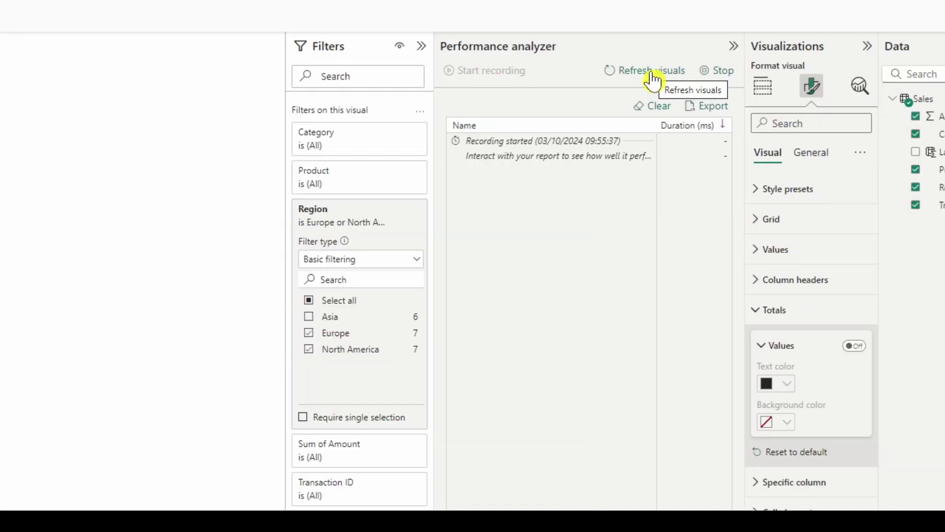
left_click(653, 79)
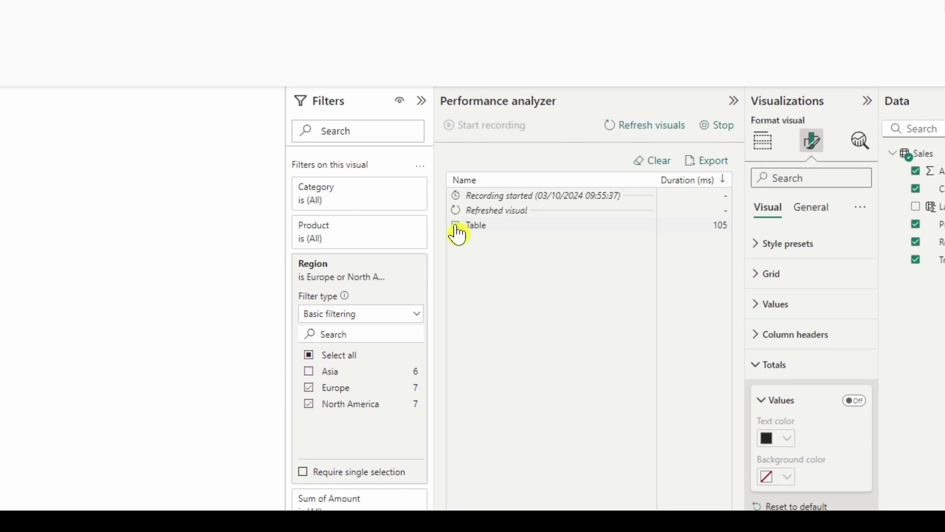
left_click(455, 226)
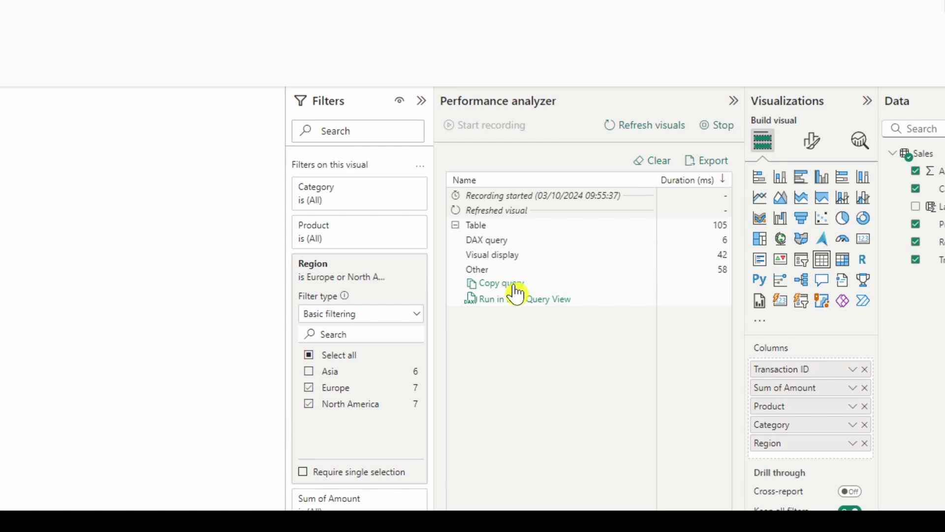
left_click(512, 284)
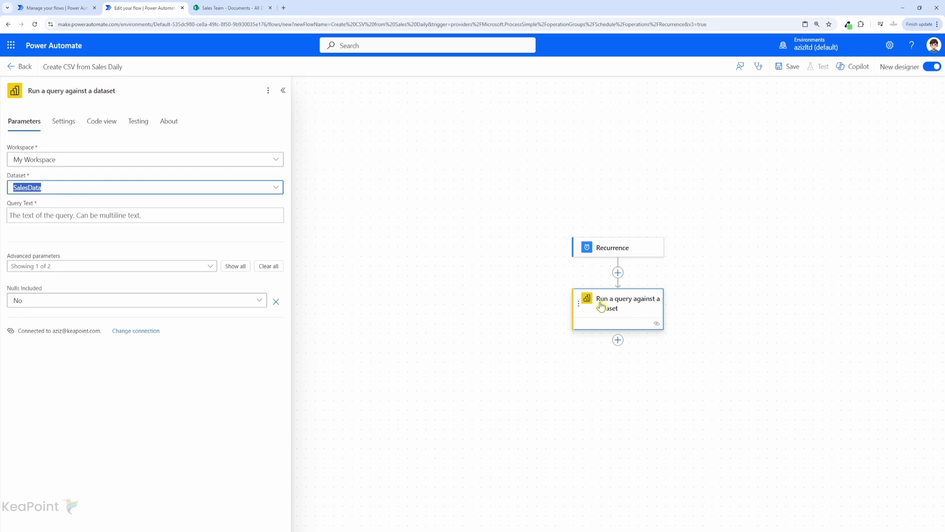
- Paste the copied DAX query into the dataset action's Query Text field
left_click(65, 218)
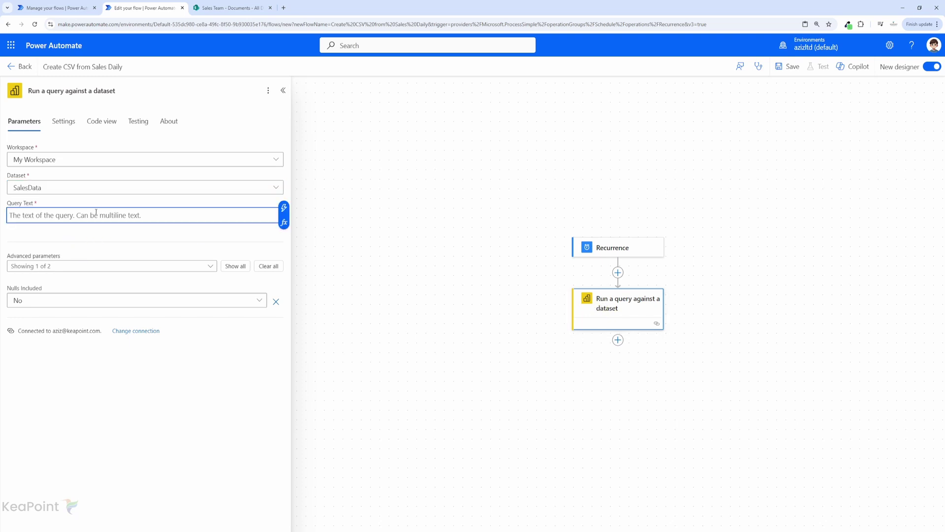
key("ctrl+v")
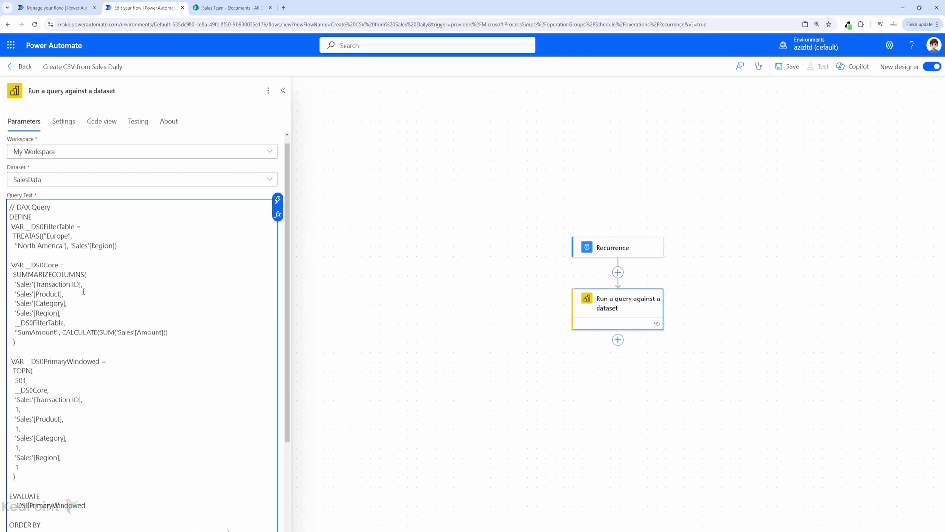
scroll(82, 292, "down", 3)
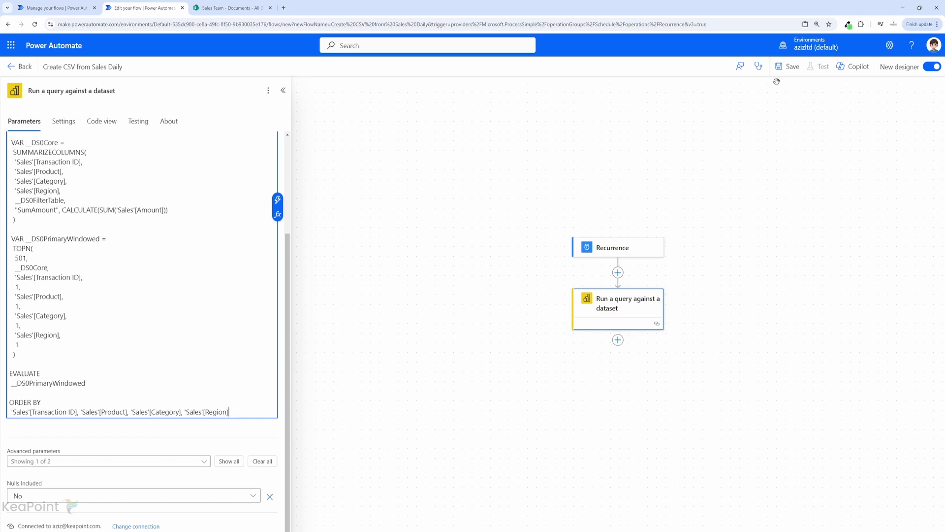
- Save the Create CSV from Sales Daily flow and run a manual test to completion
left_click(789, 68)
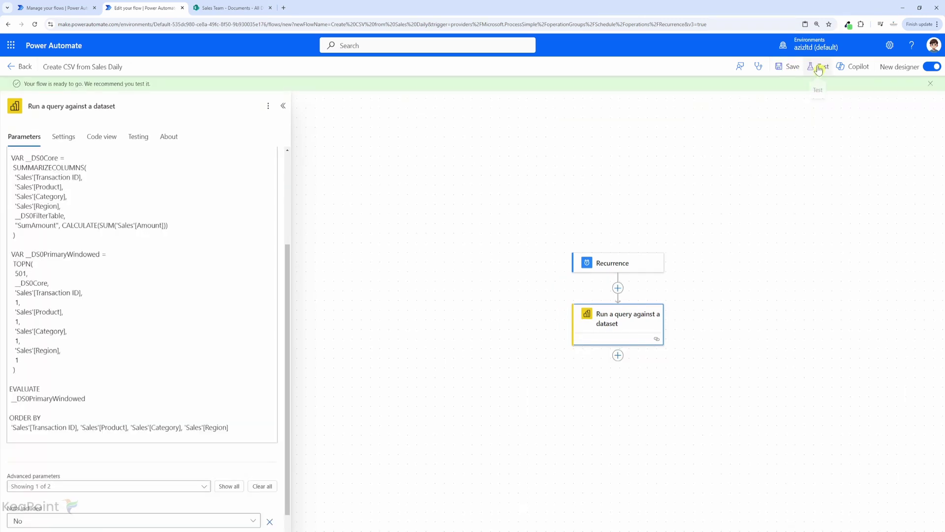
left_click(819, 66)
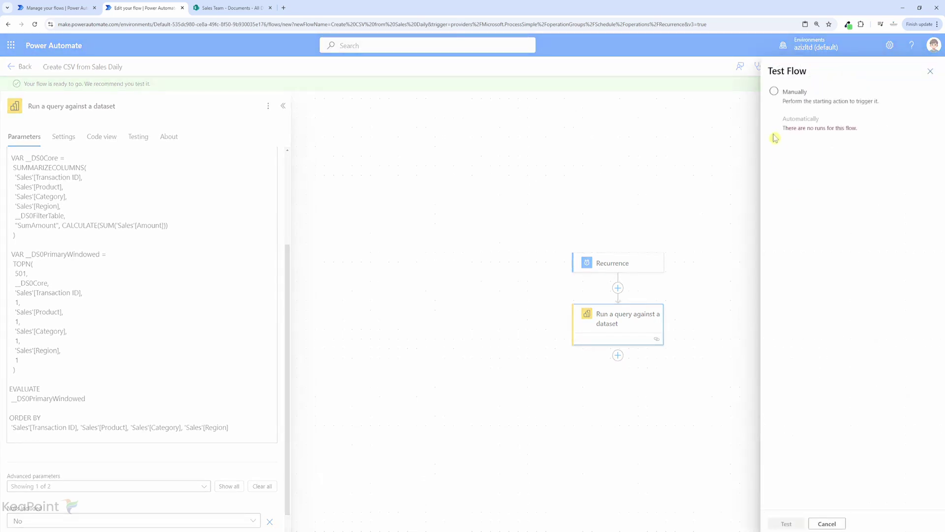
left_click(774, 92)
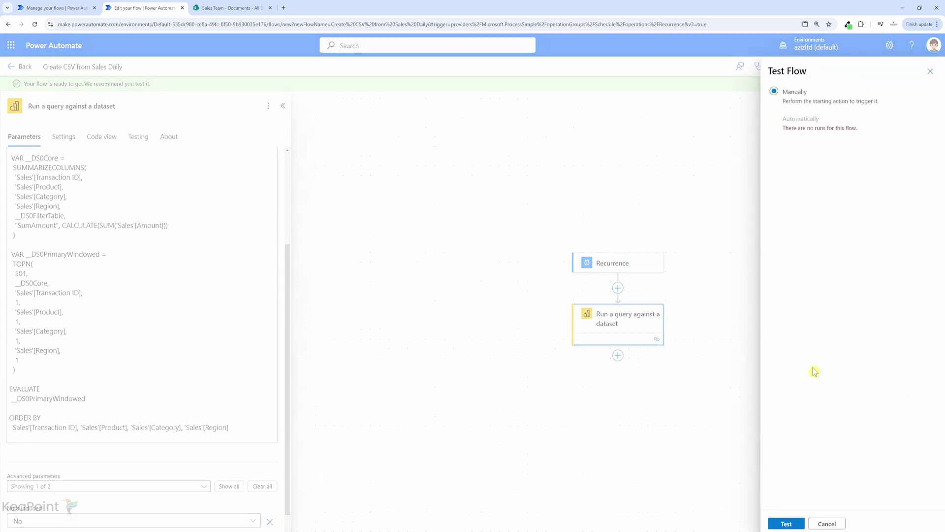
left_click(785, 522)
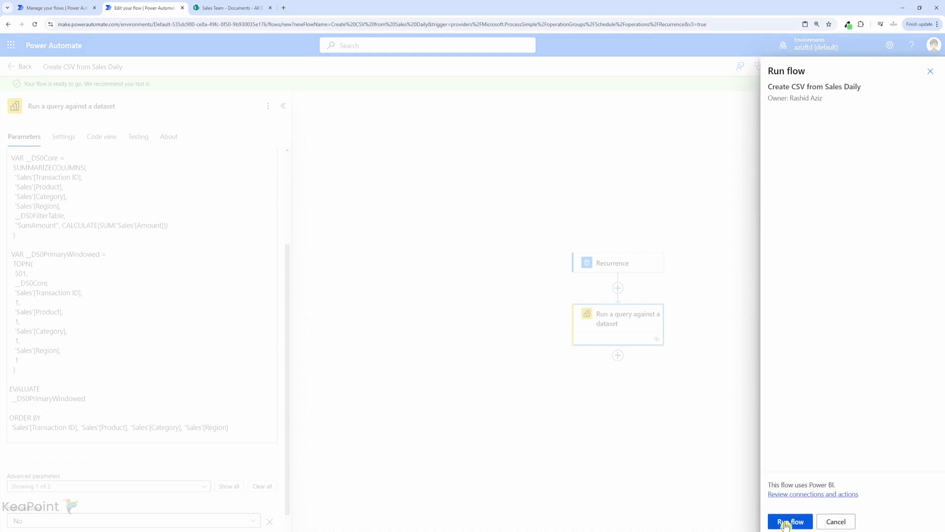
left_click(786, 522)
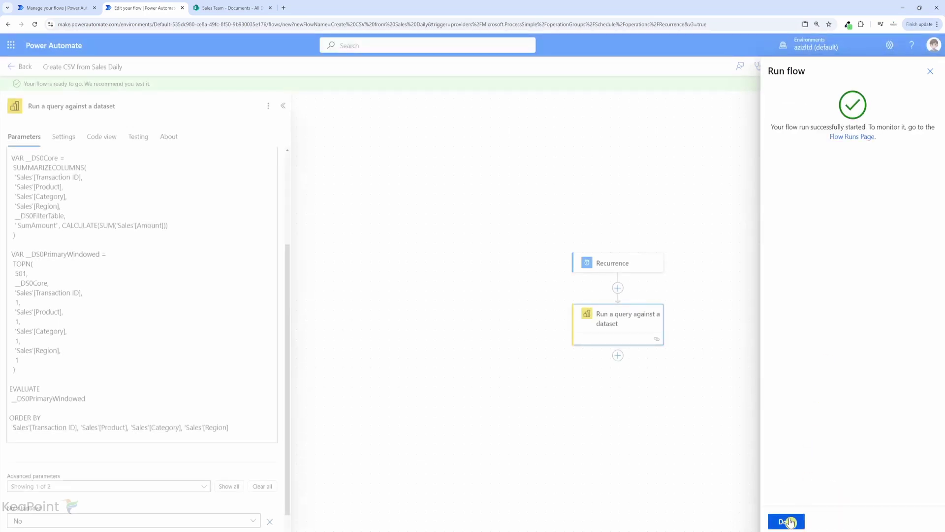
left_click(786, 521)
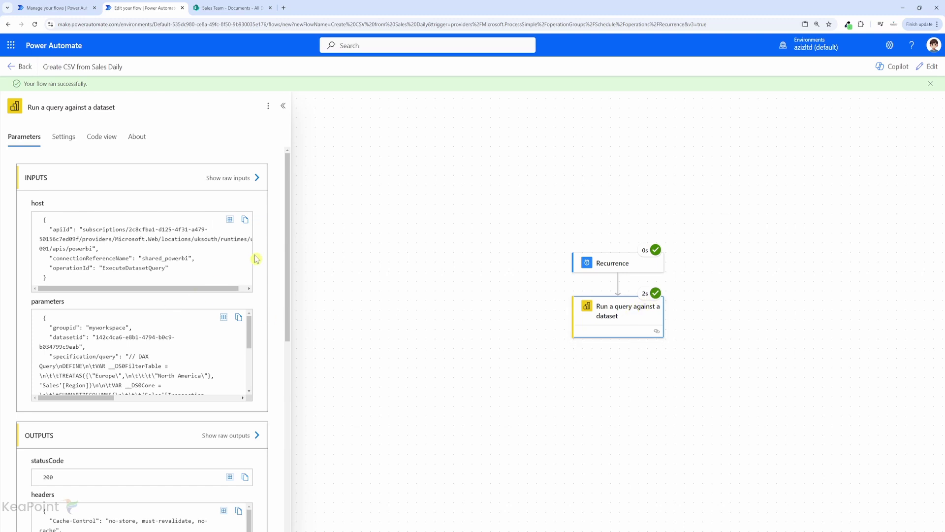
- Scroll to the query action's OUTPUTS and copy the body holding the sales rows
scroll(256, 263, "down", 4)
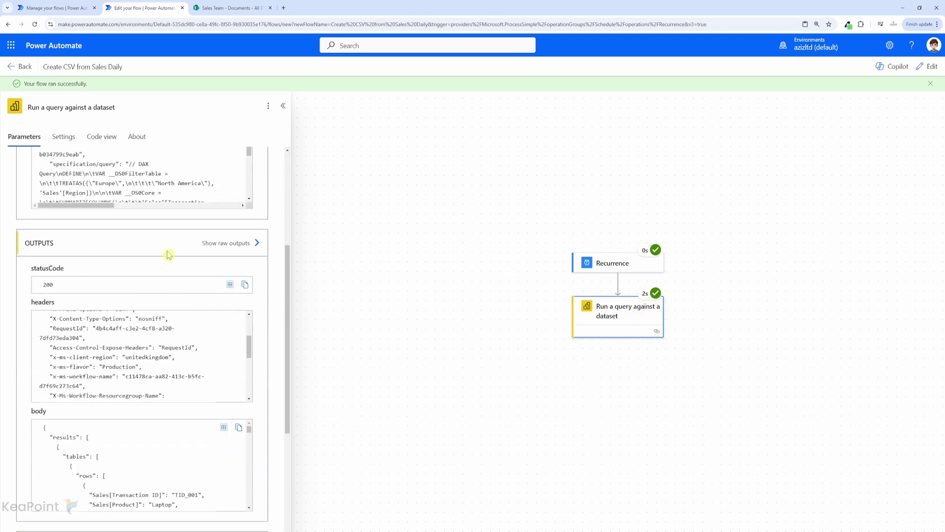
scroll(266, 376, "down", 2)
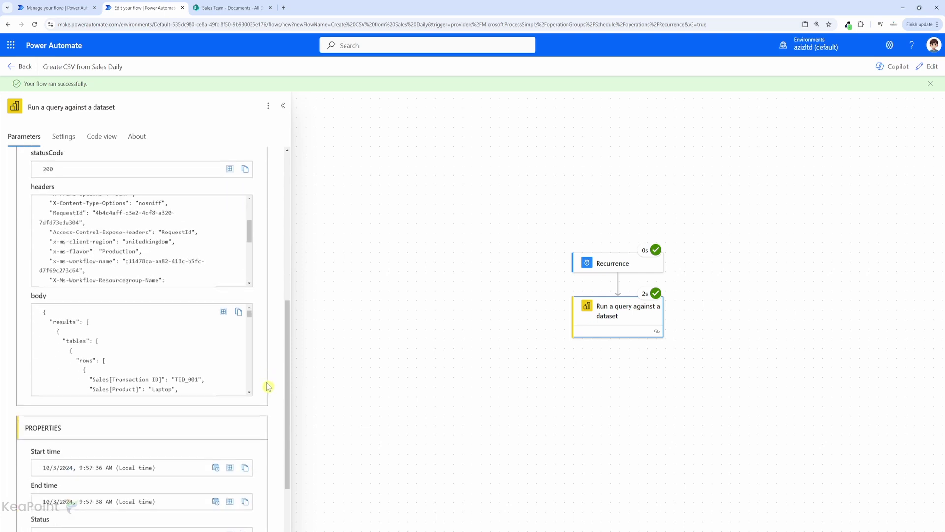
scroll(123, 340, "down", 3)
scroll(123, 333, "down", 15)
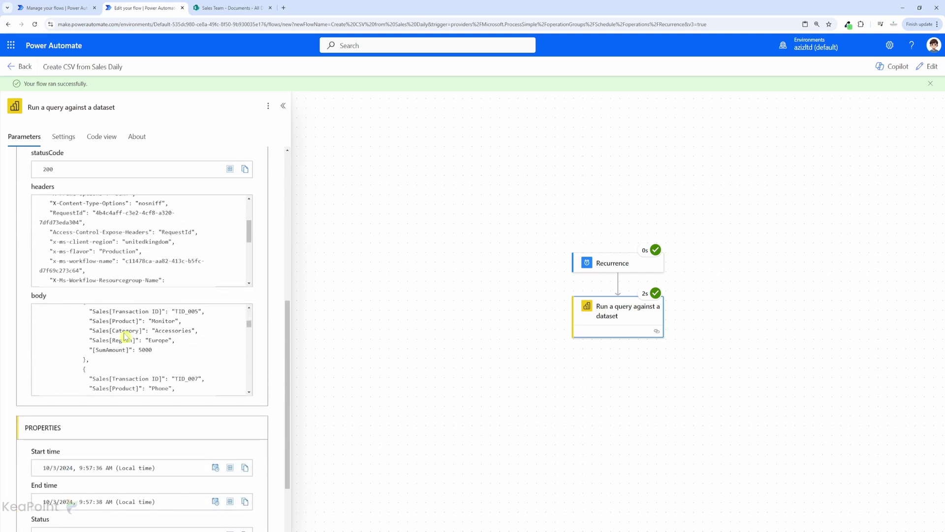
left_click_drag(247, 346, 239, 314)
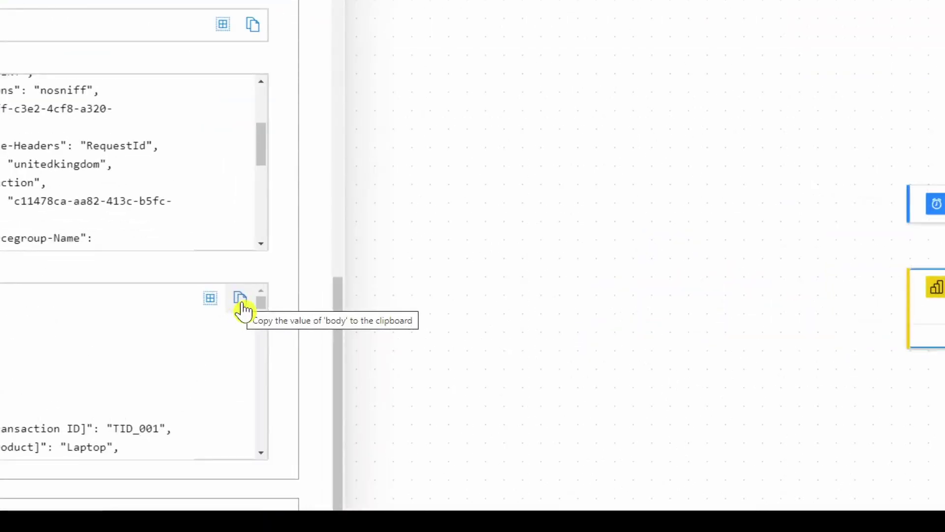
left_click(241, 309)
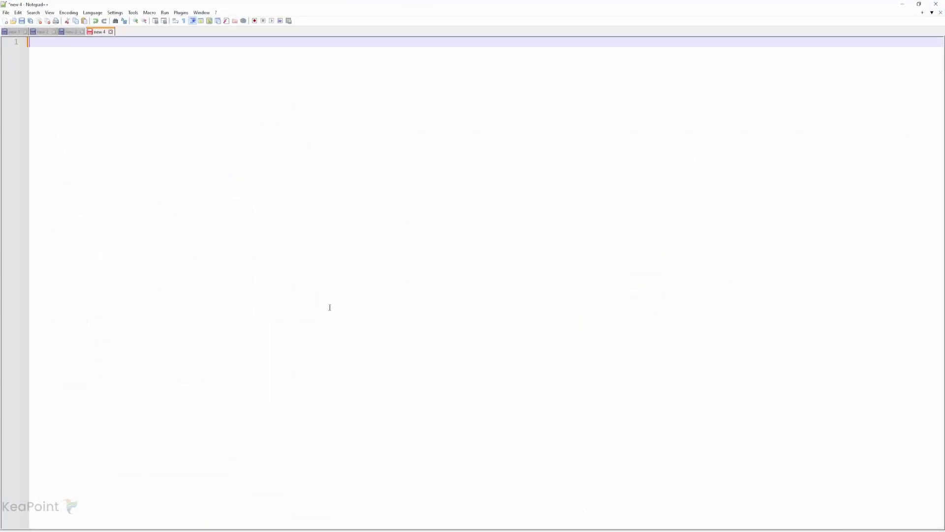
- Paste the query's JSON output into the new Notepad++ tab
key("ctrl+v")
scroll(321, 291, "up", 20)
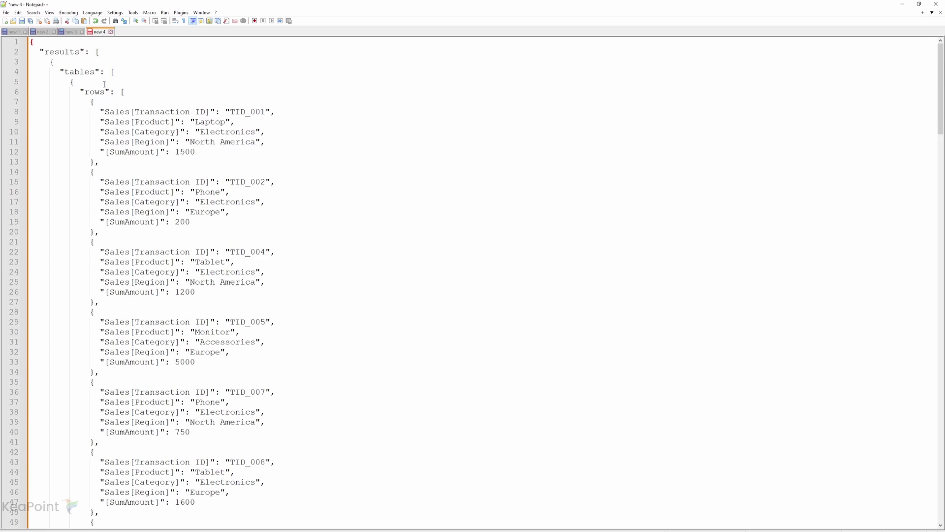
scroll(143, 178, "down", 17)
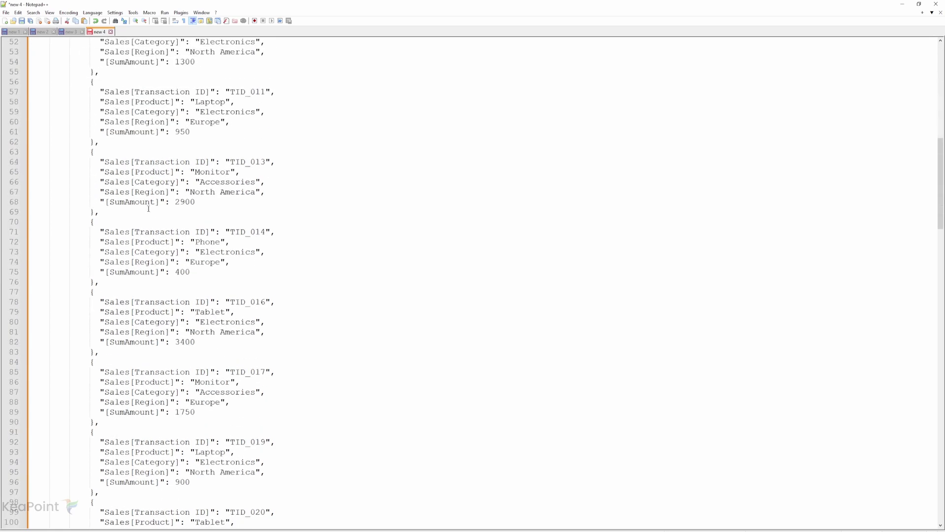
scroll(148, 208, "down", 14)
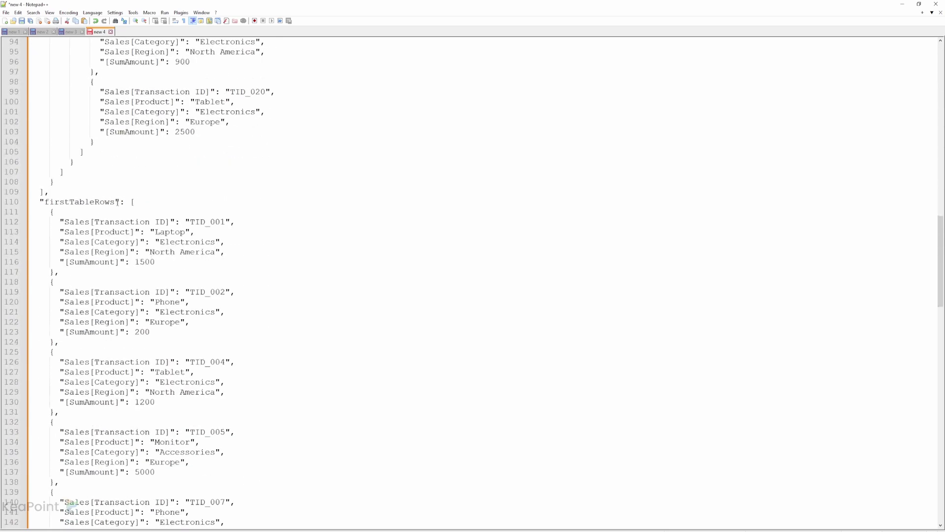
- Select the firstTableRows array from its '[' to its closing ']' and copy it
left_click_drag(116, 202, 44, 202)
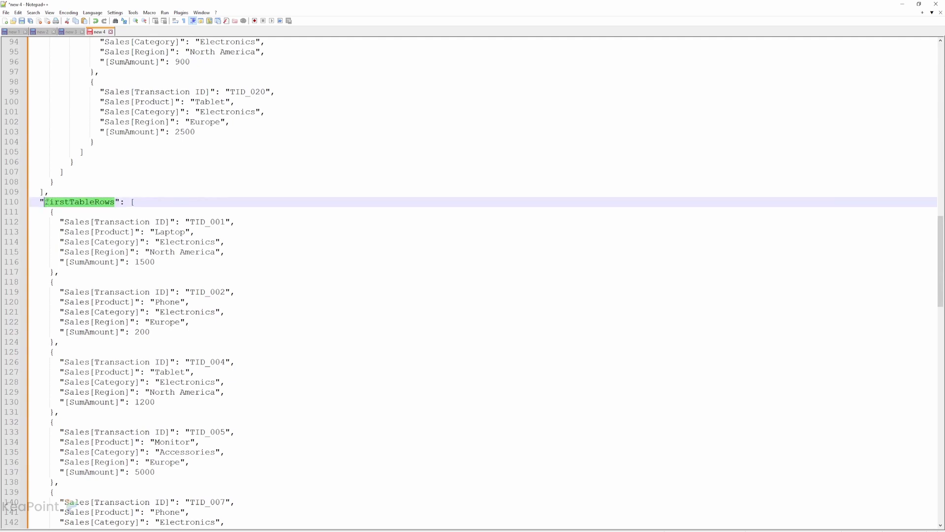
left_click(130, 202)
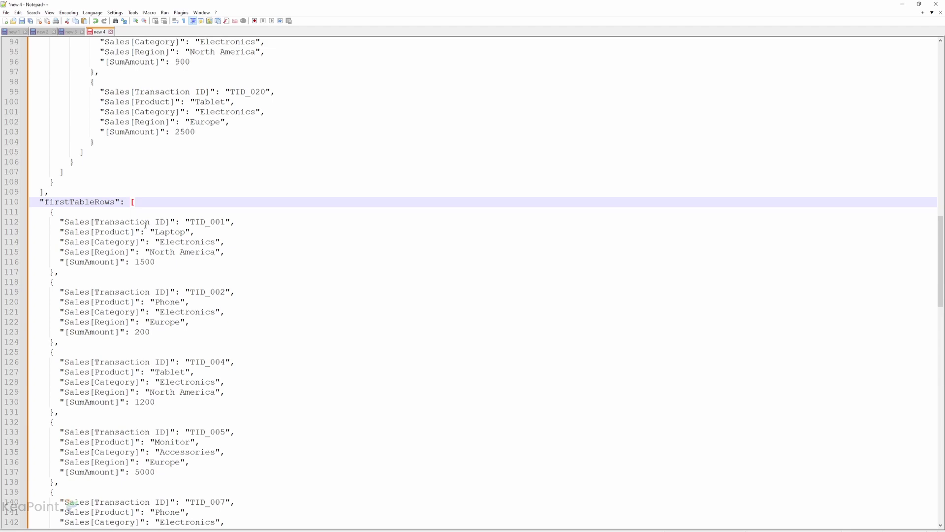
scroll(146, 224, "down", 20)
left_click_drag(48, 290, 132, 163)
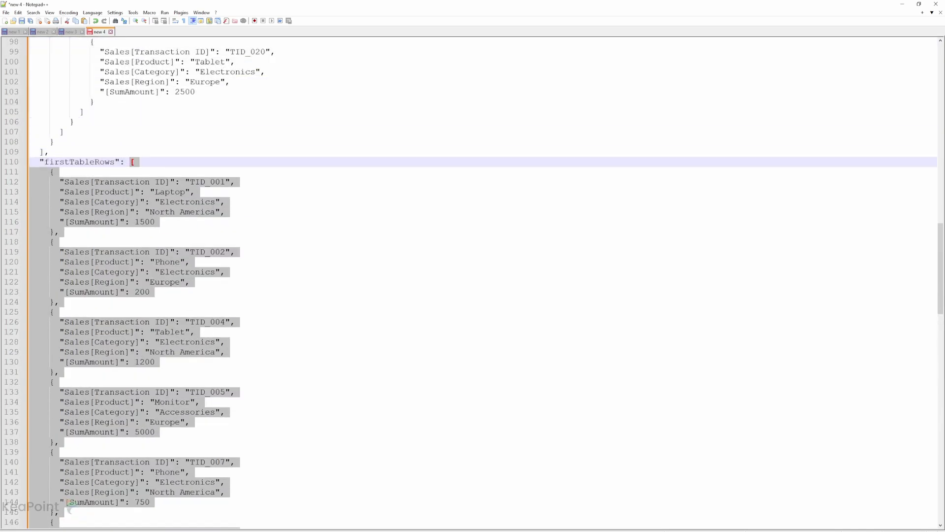
right_click(123, 187)
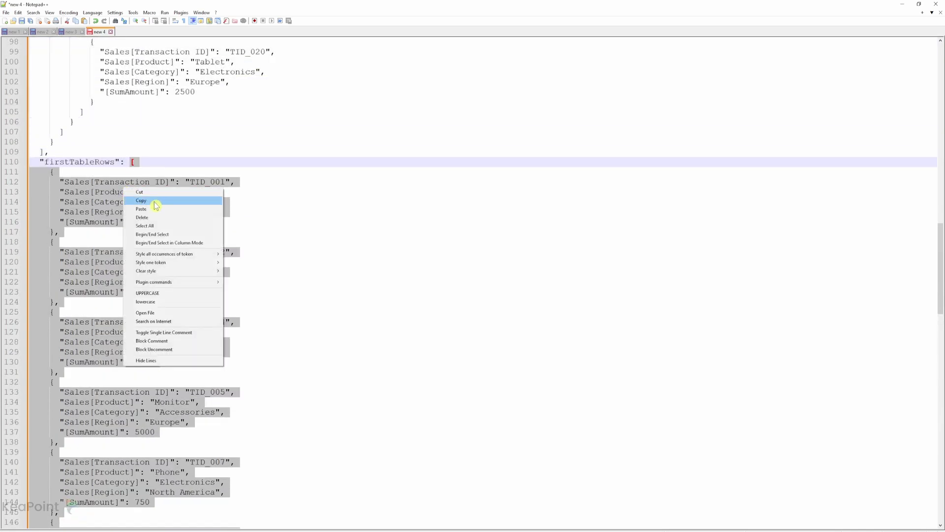
left_click(155, 204)
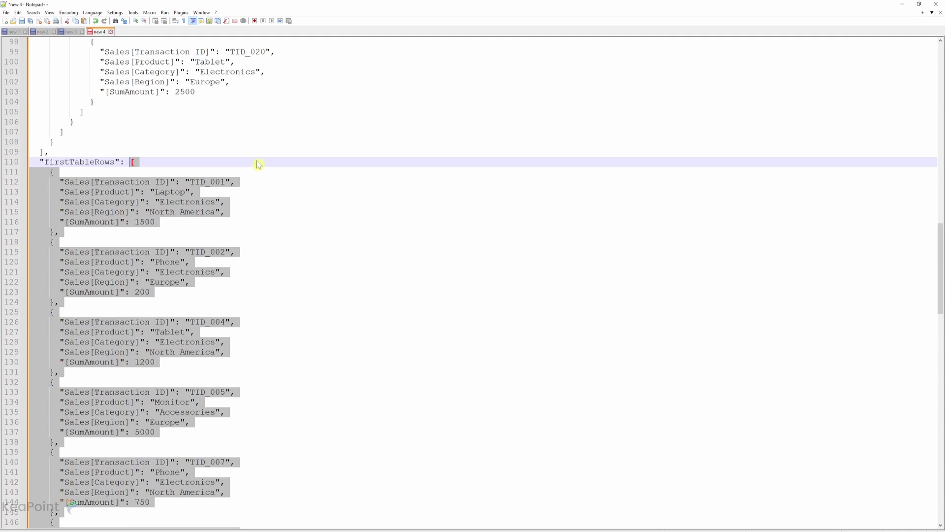
- Insert a Parse JSON action after 'Run a query against a dataset', with Content set to First table rows
left_click(900, 7)
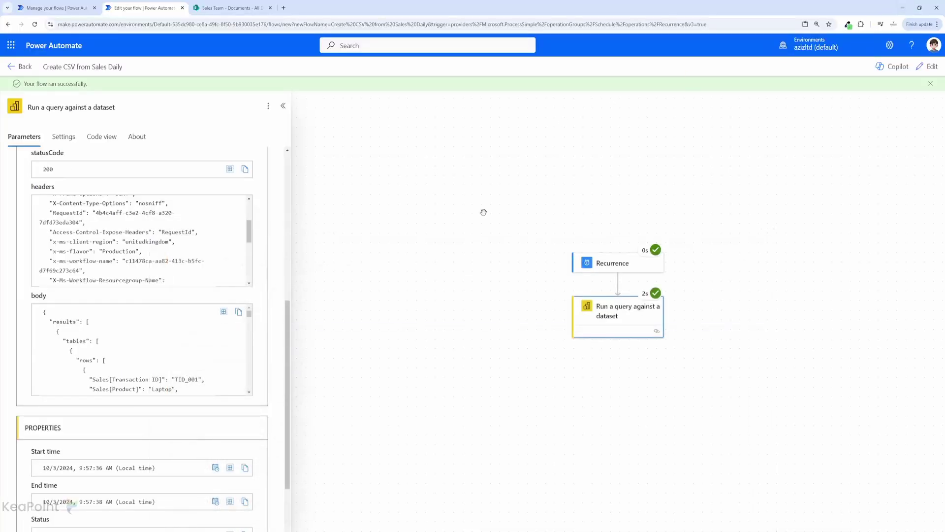
left_click(931, 69)
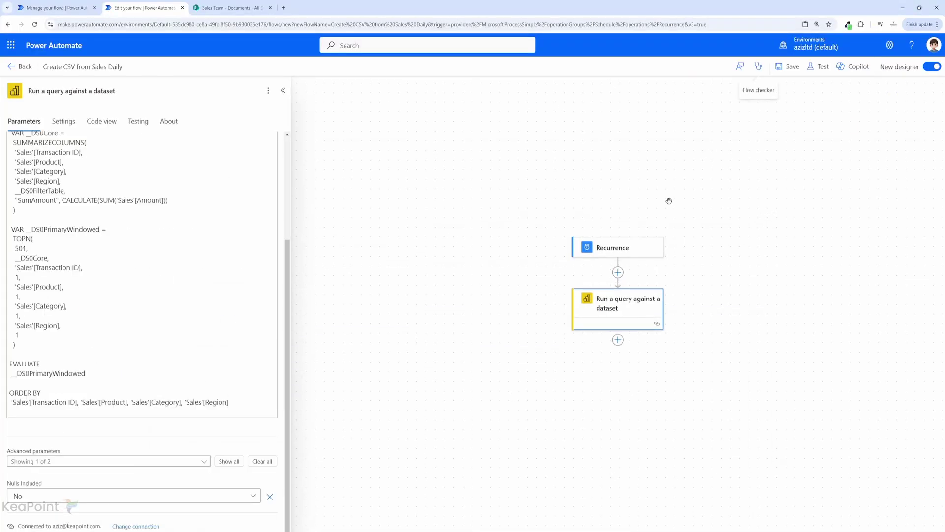
left_click(617, 340)
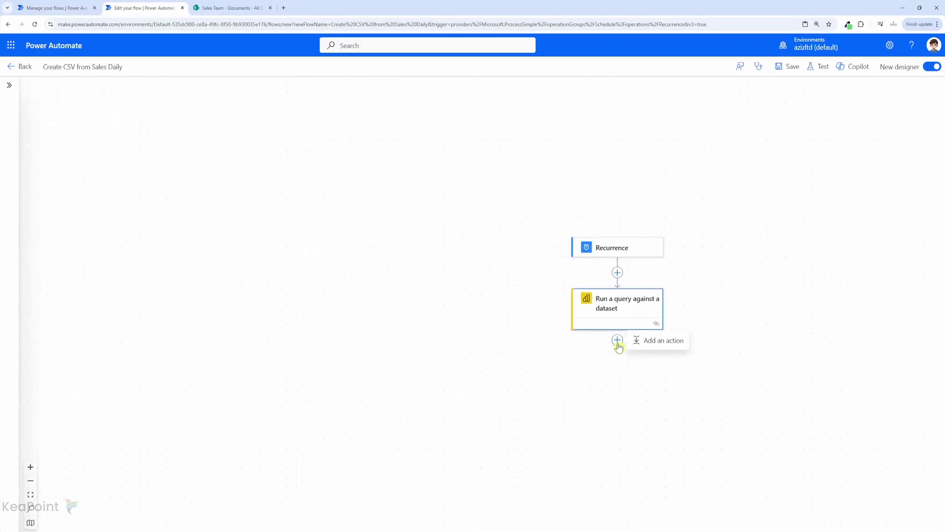
left_click(662, 345)
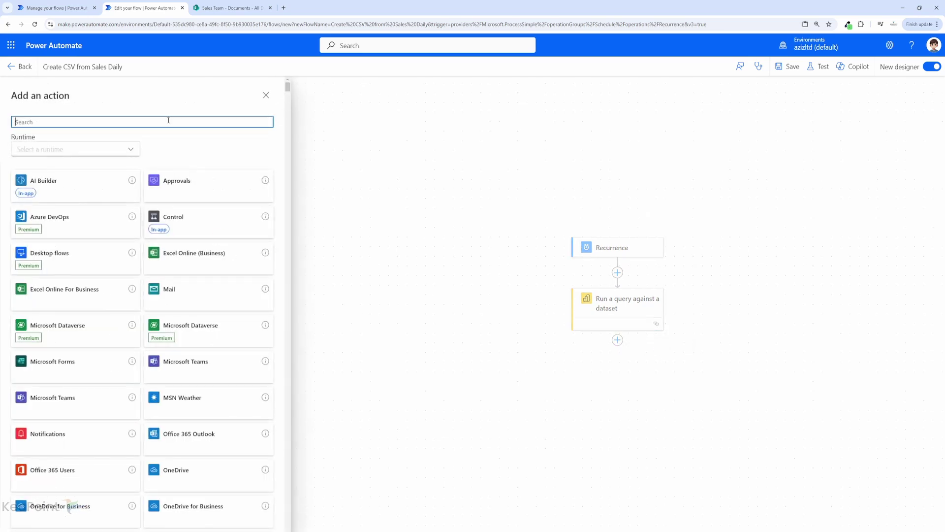
type("parse js")
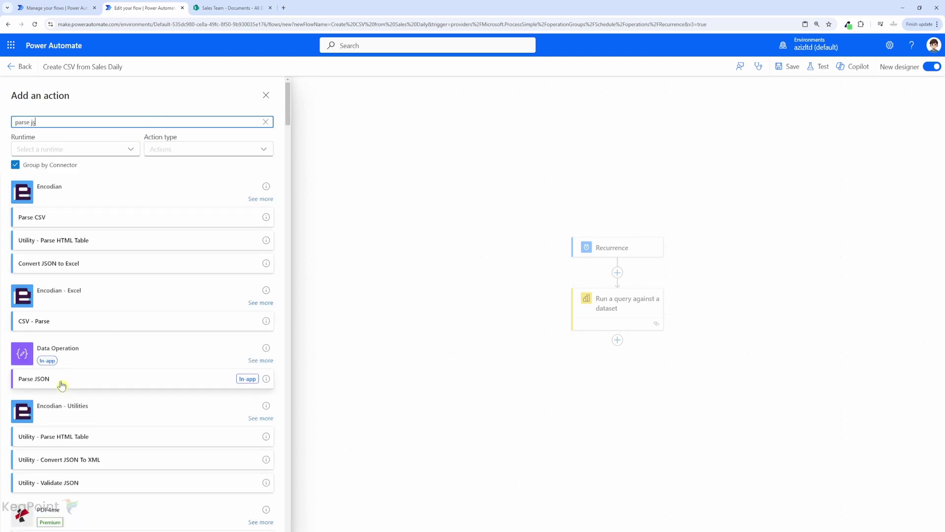
left_click(62, 383)
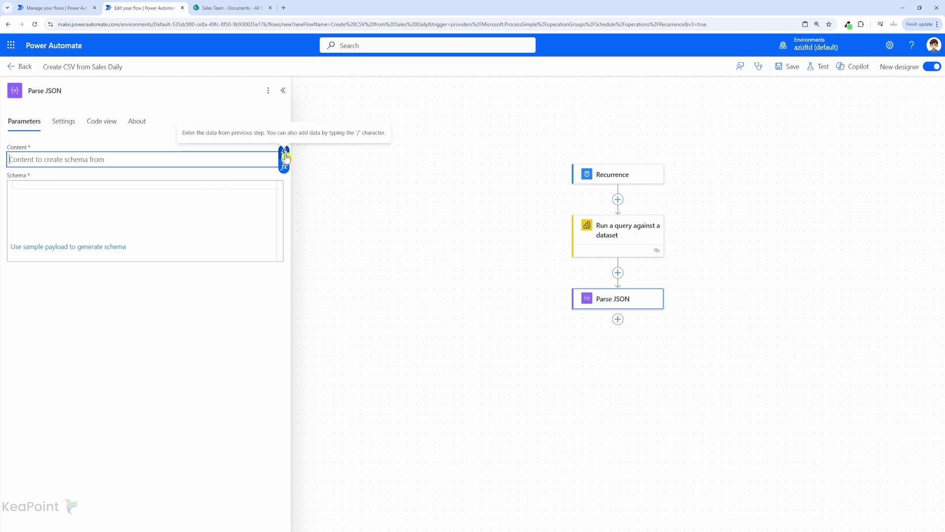
left_click(285, 155)
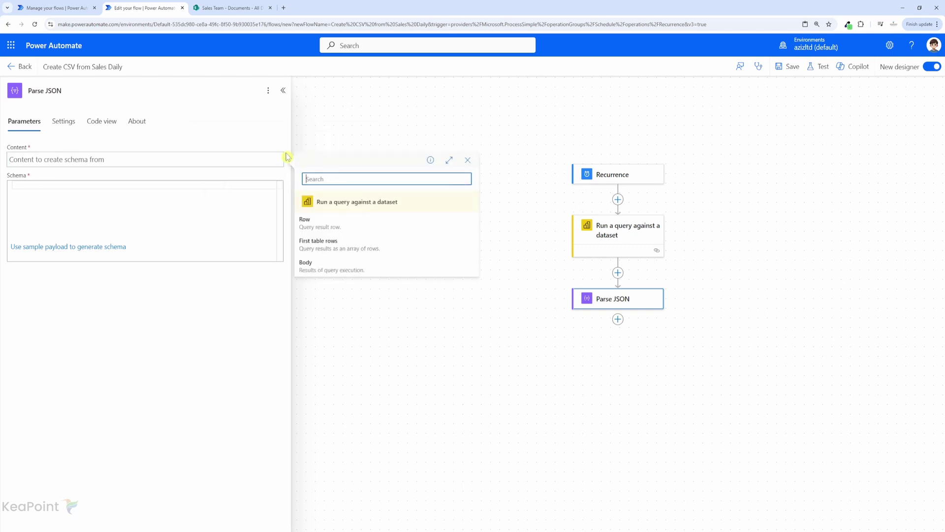
left_click(337, 244)
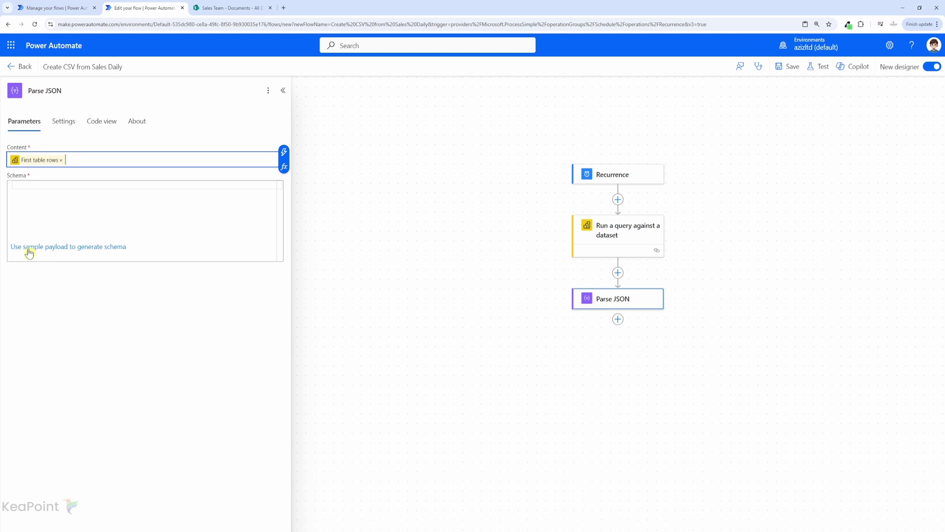
- Paste the copied sales records as a sample payload and generate the Parse JSON schema
left_click(60, 251)
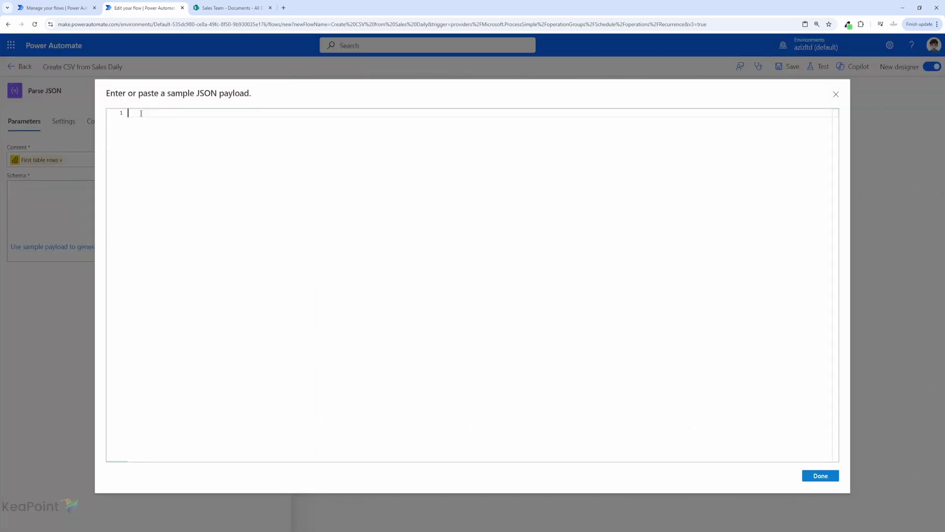
key("ctrl+v")
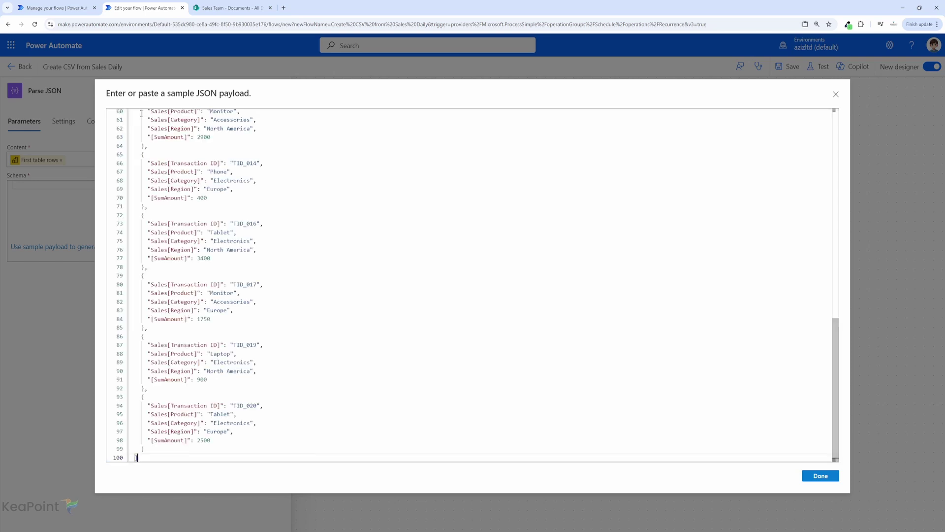
scroll(296, 245, "up", 6)
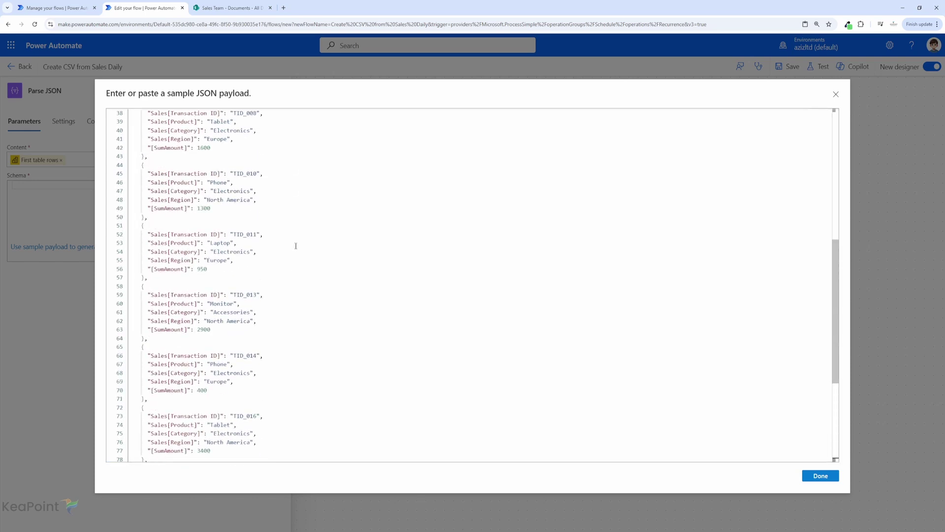
scroll(296, 246, "up", 3)
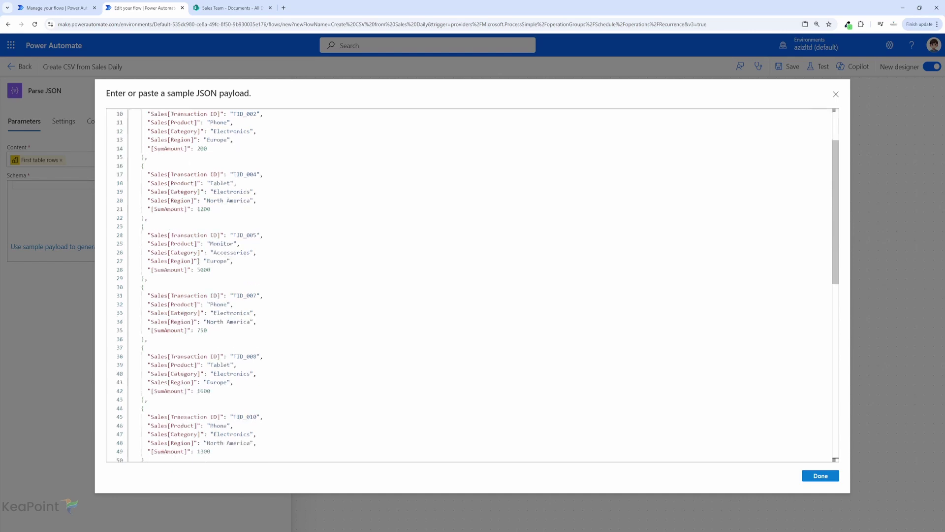
scroll(203, 321, "down", 5)
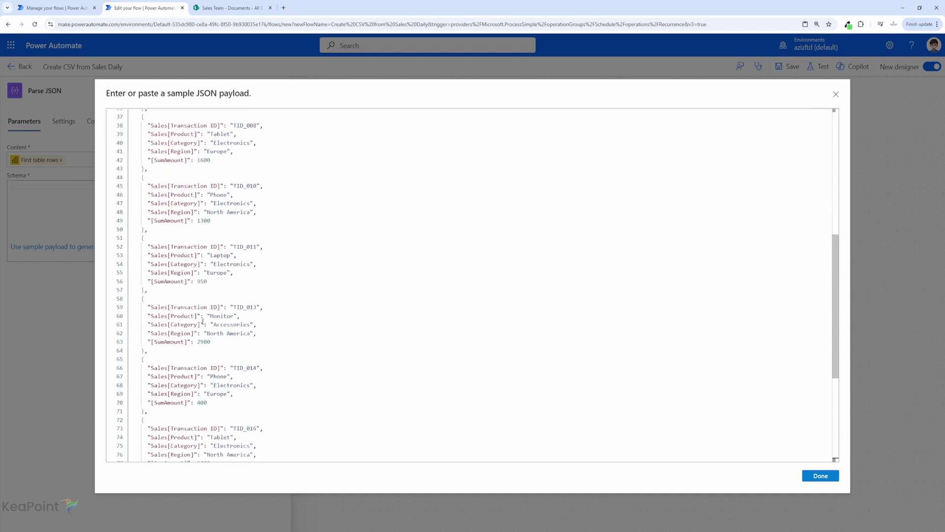
scroll(203, 322, "down", 4)
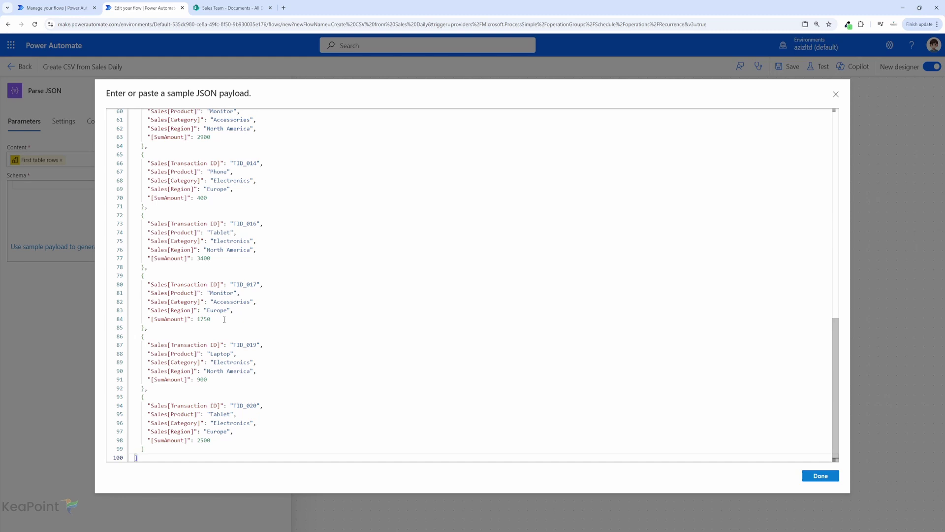
left_click(819, 476)
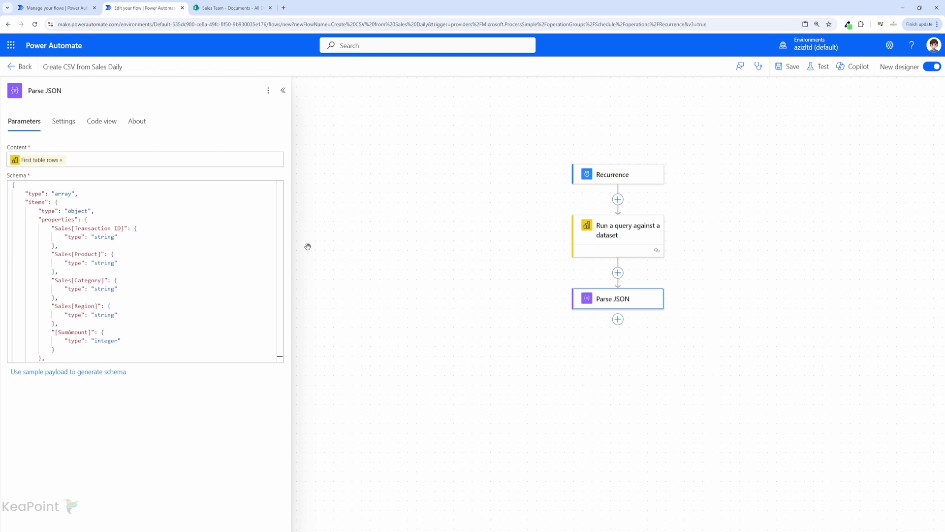
- Add a Create CSV table action after Parse JSON, with From set to the Parse JSON Body
left_click(618, 320)
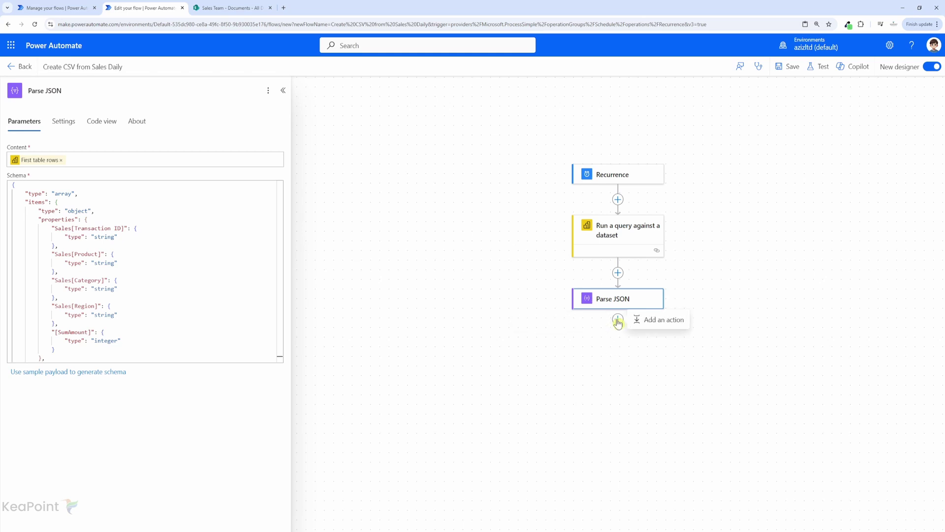
left_click(637, 320)
type("create csv")
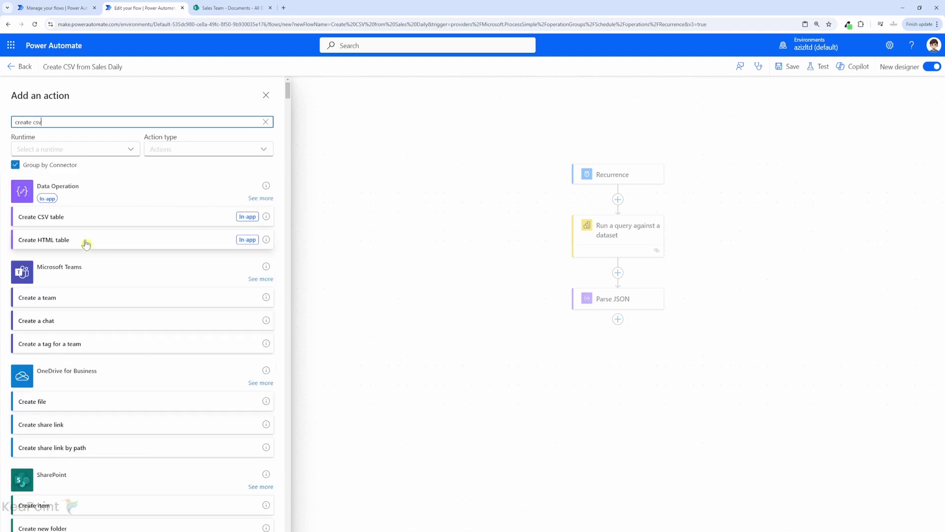
left_click(44, 225)
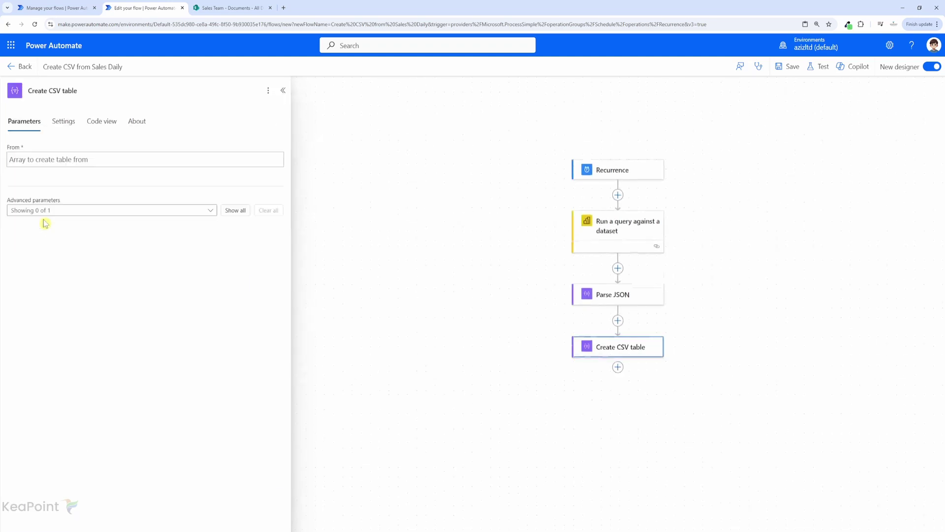
left_click(33, 159)
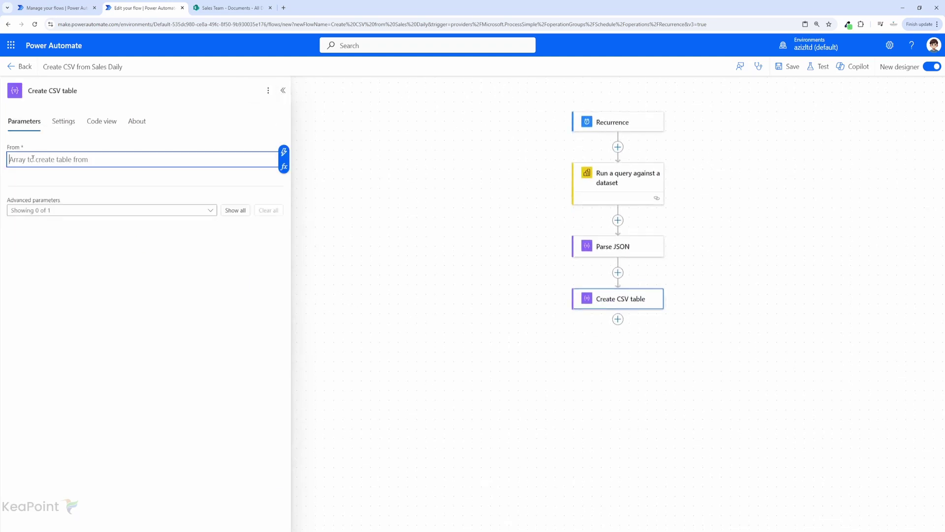
left_click(284, 152)
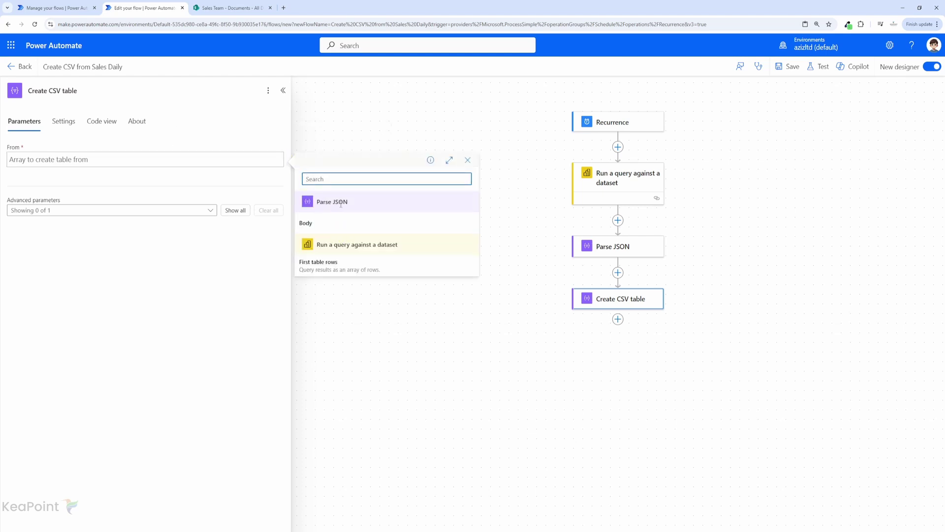
left_click(313, 226)
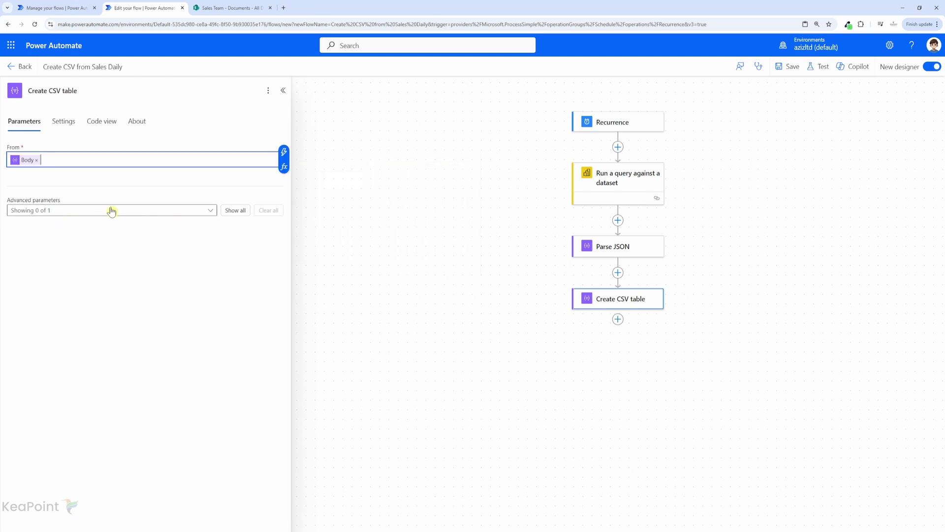
- Enable the table's Columns parameter and leave it set to Automatic
left_click(210, 213)
left_click(53, 229)
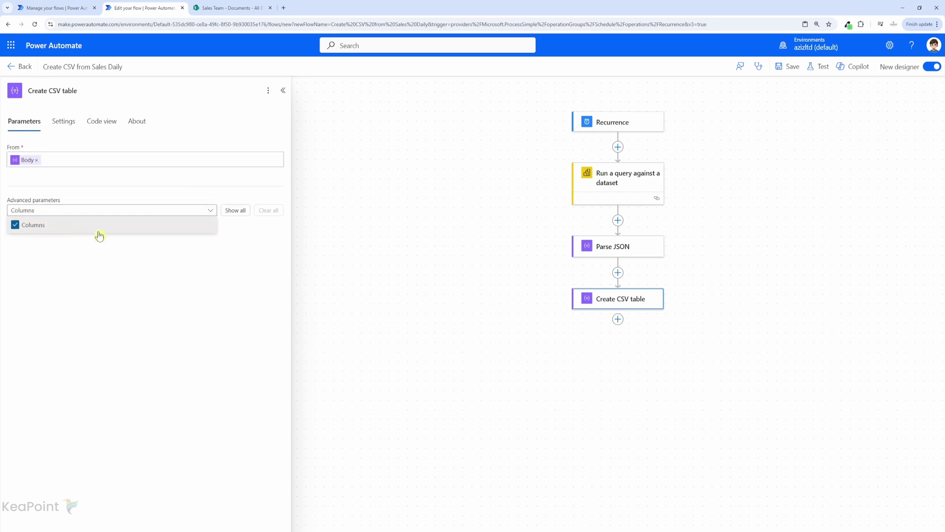
left_click(234, 210)
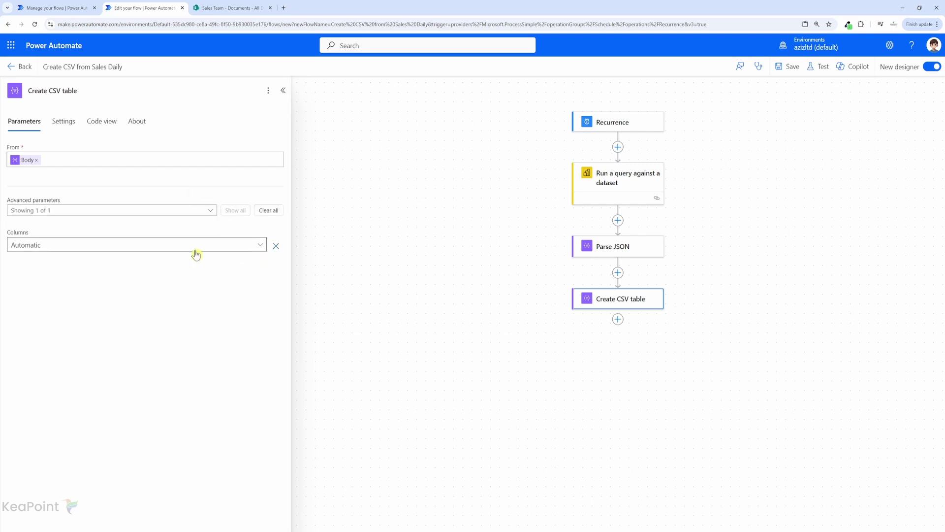
left_click(246, 248)
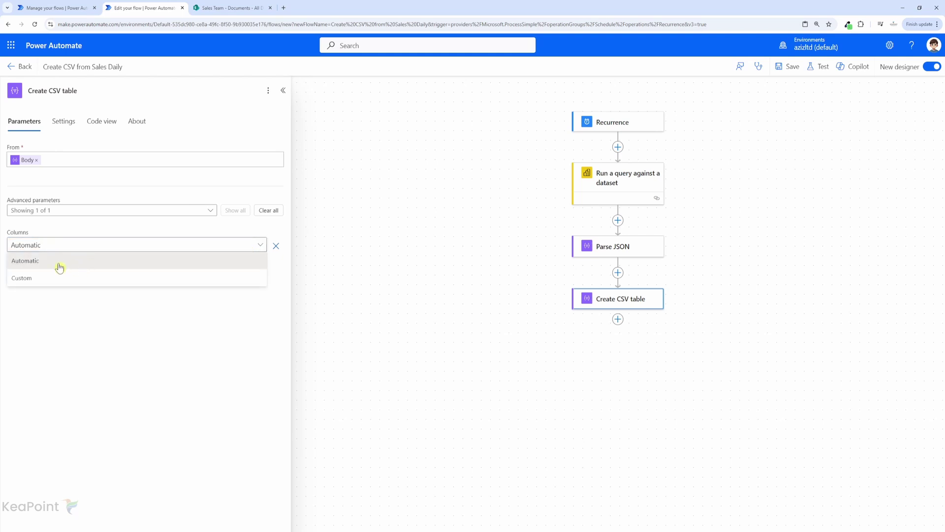
left_click(35, 281)
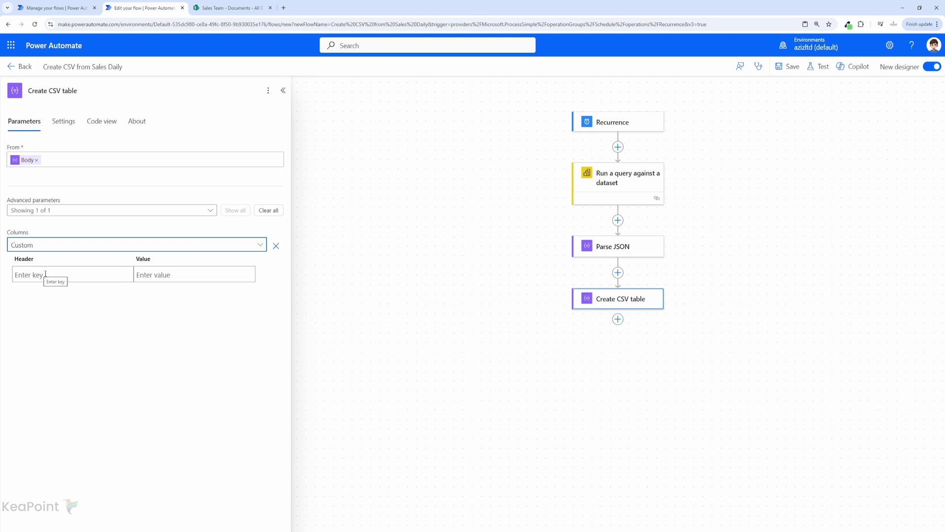
left_click(261, 246)
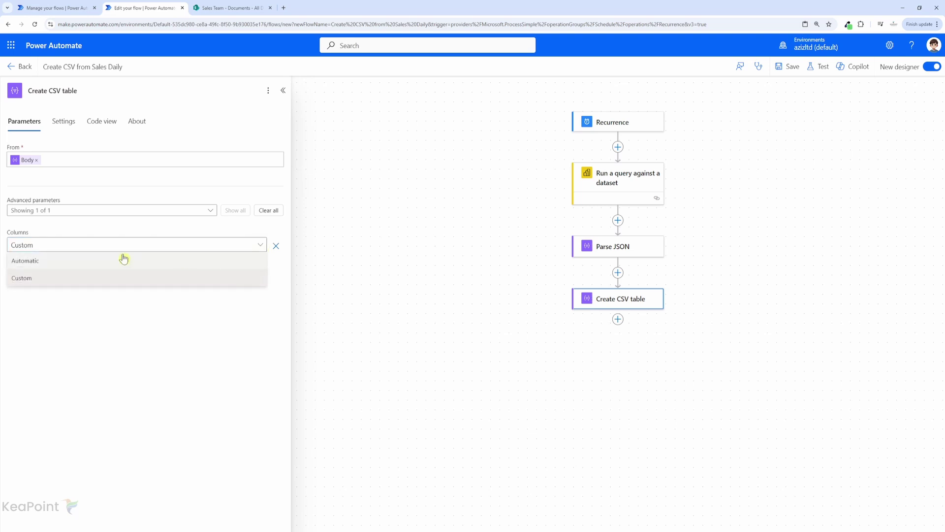
left_click(57, 265)
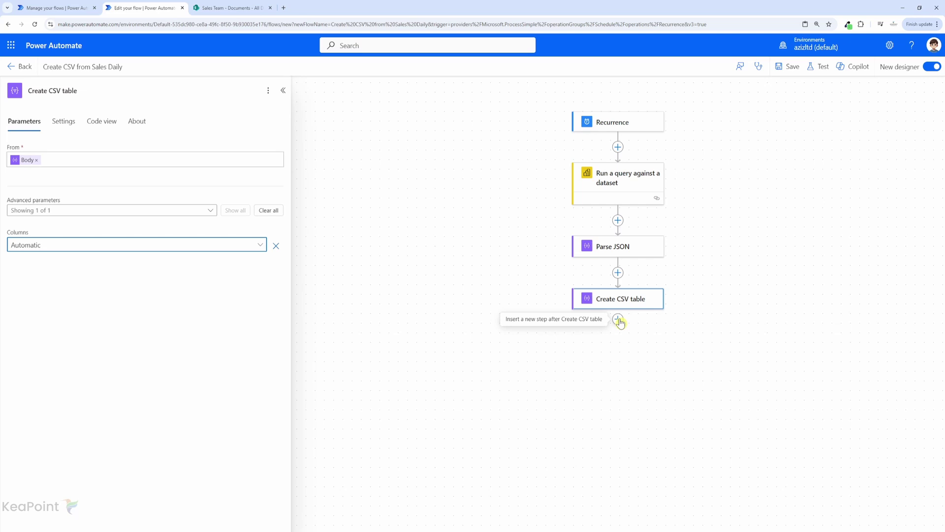
- Add a SharePoint Create file action after Create CSV table
left_click(618, 320)
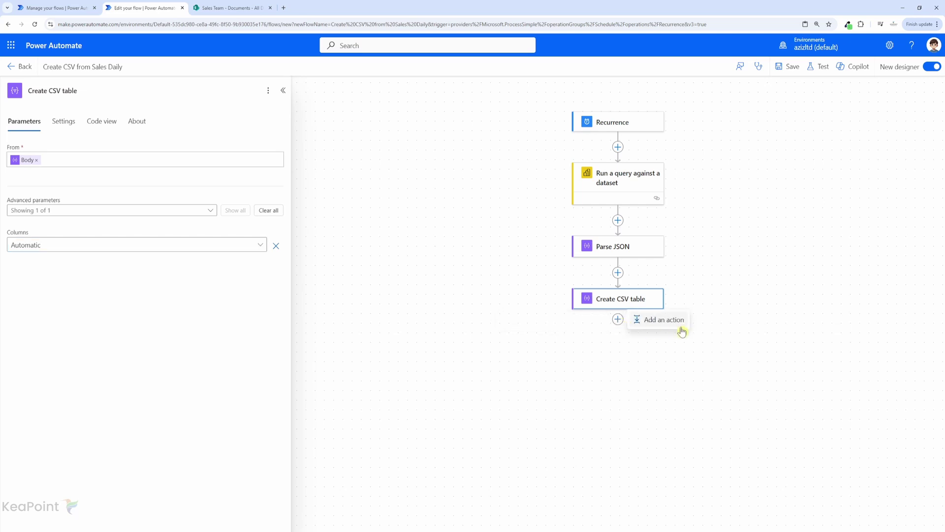
left_click(672, 326)
type("creater file")
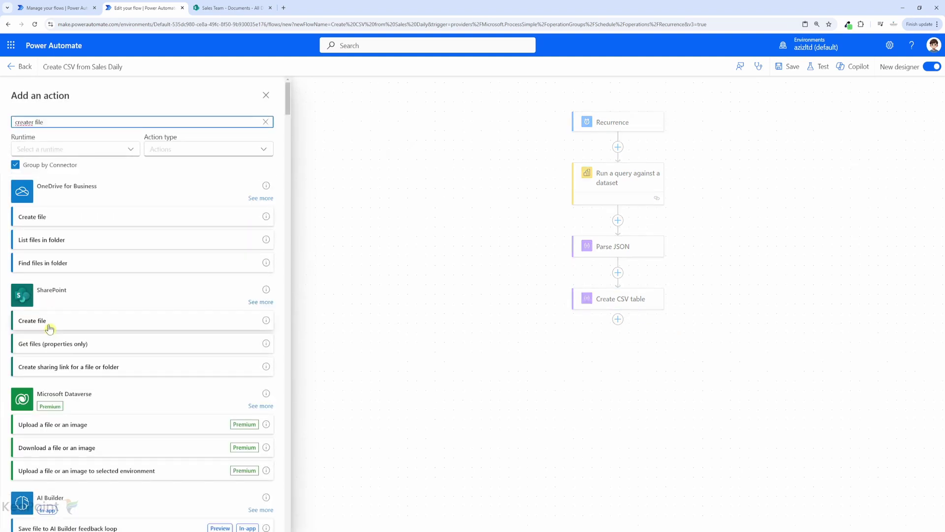
left_click(41, 322)
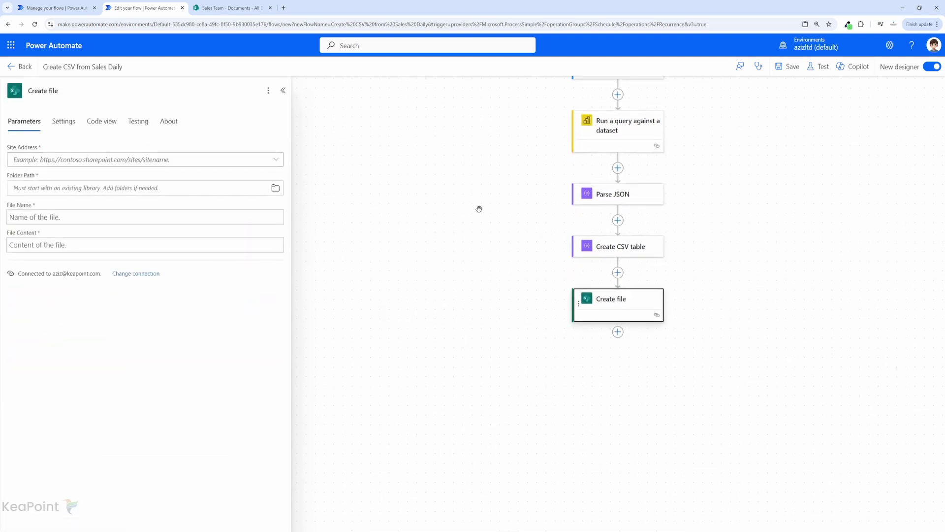
left_click(208, 10)
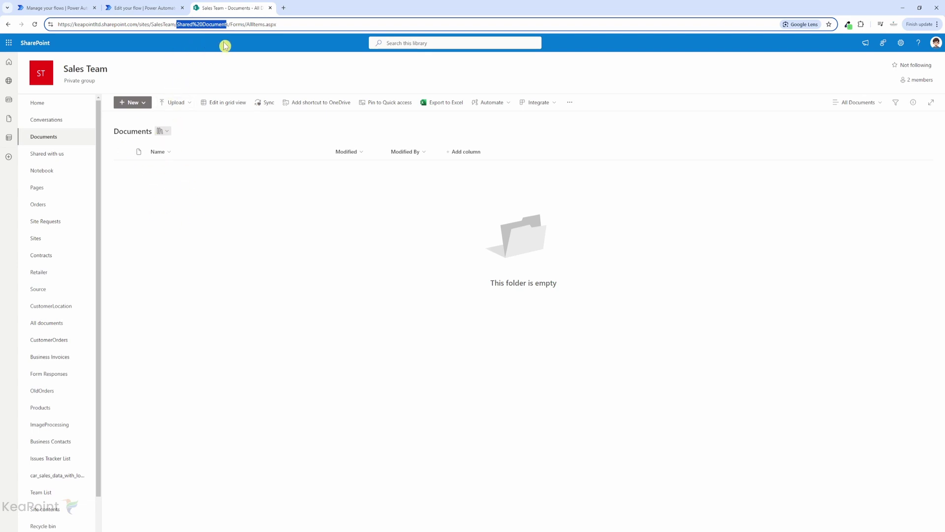
left_click(147, 8)
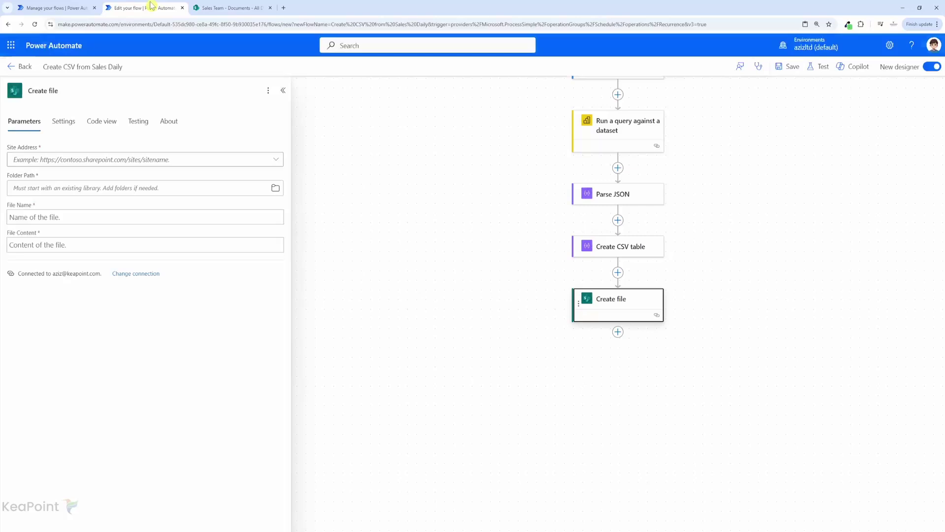
- Point the Create file step at the Sales Team site's /Shared Documents folder
left_click(276, 159)
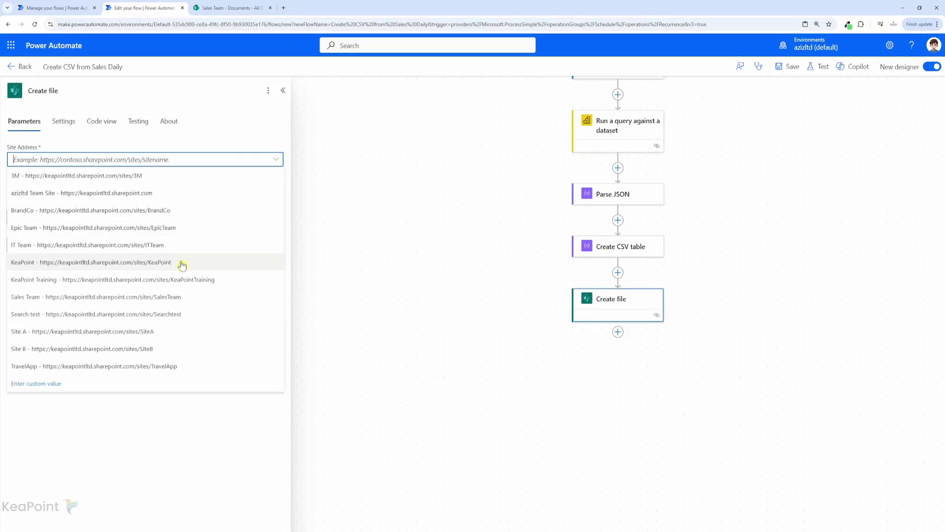
left_click(190, 298)
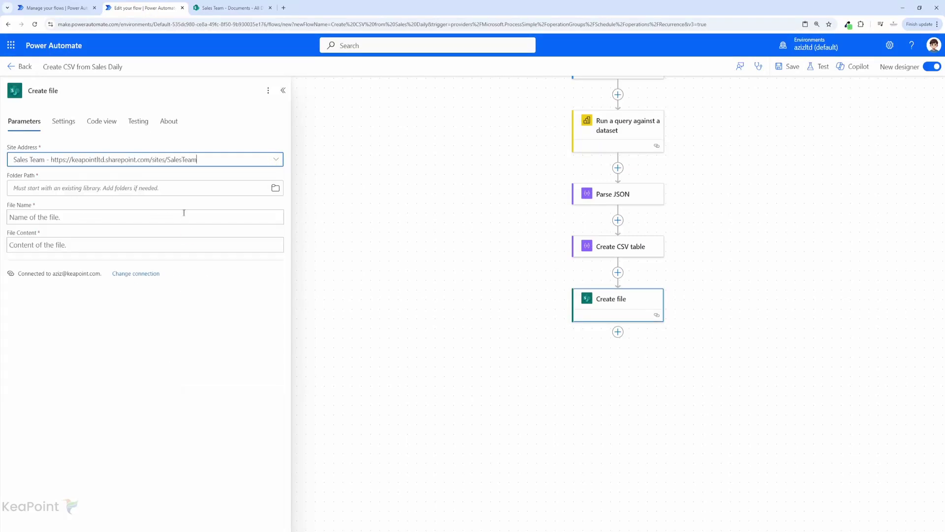
left_click(276, 189)
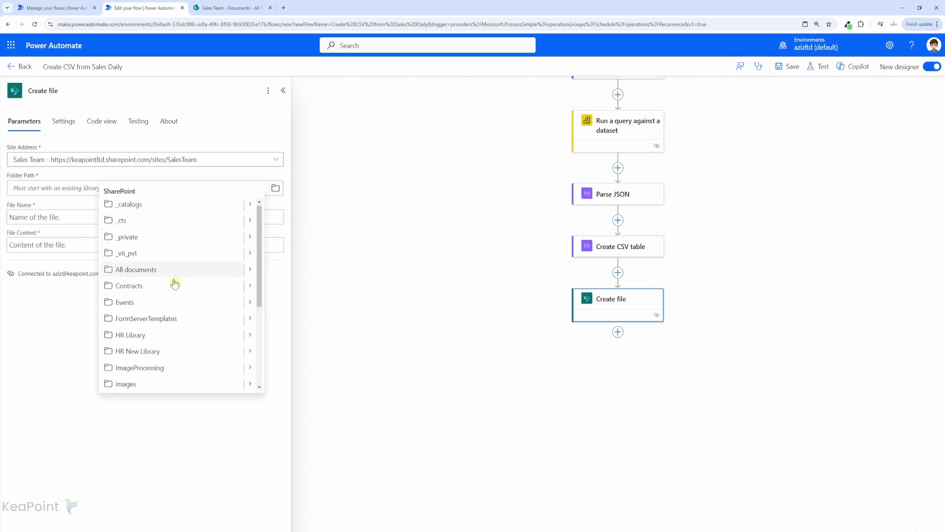
scroll(174, 283, "down", 3)
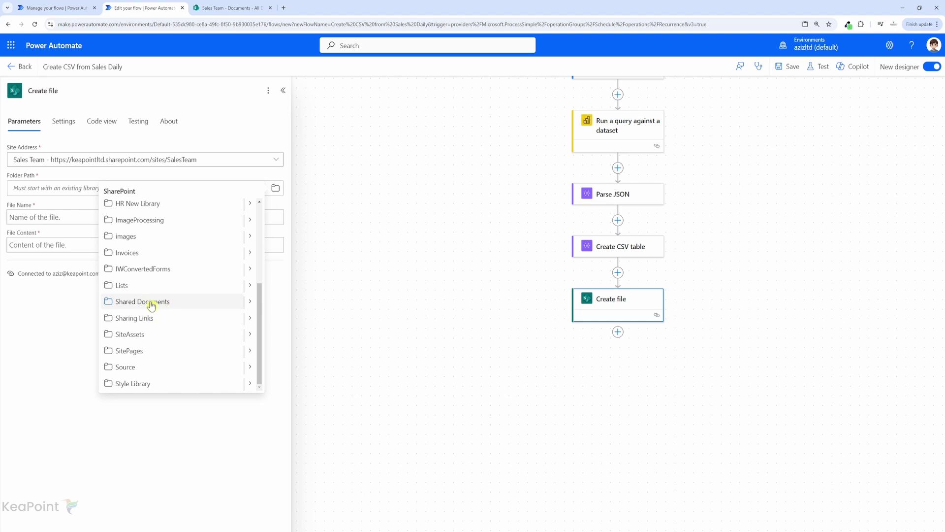
left_click(151, 305)
left_click(57, 218)
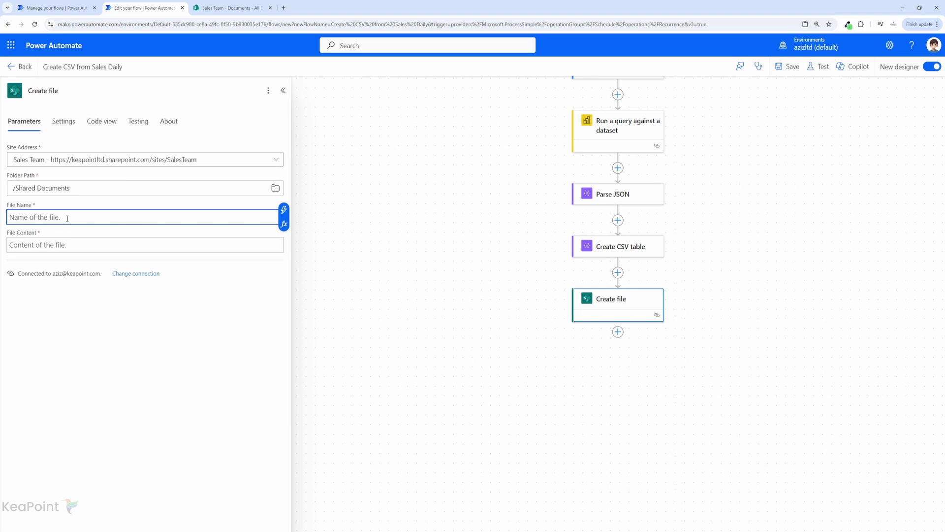
- Set the file name to 'Salesdata-' followed by formatDateTime(utcNow(),'ddmmyyyy')
type("Salesdata-")
left_click(285, 224)
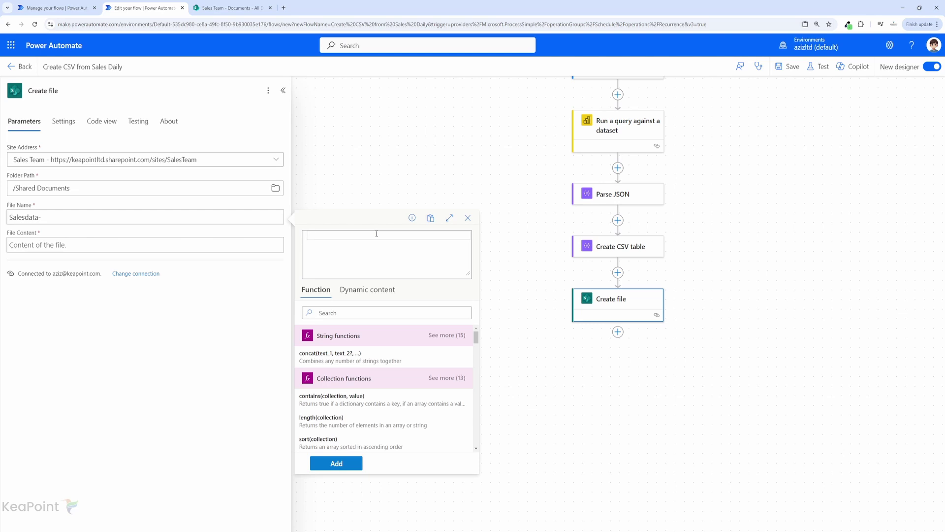
type("u")
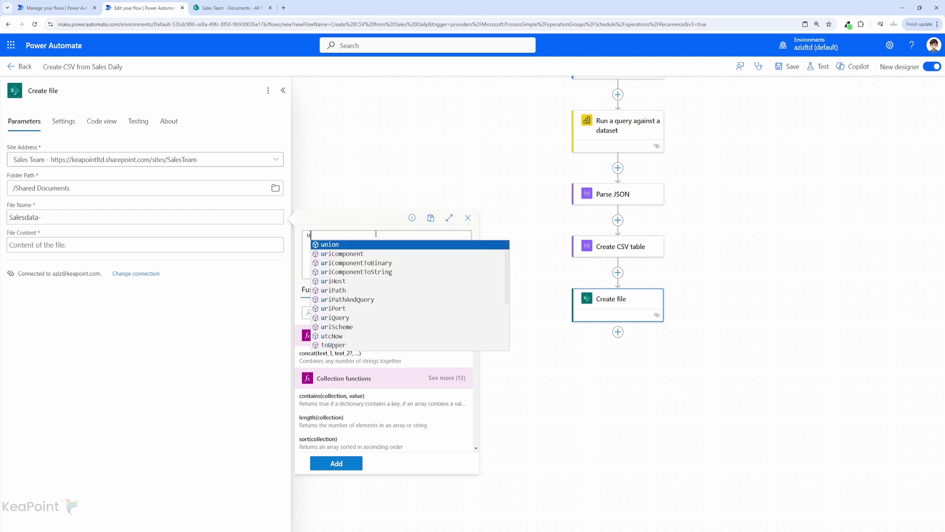
type("tc")
key("Return")
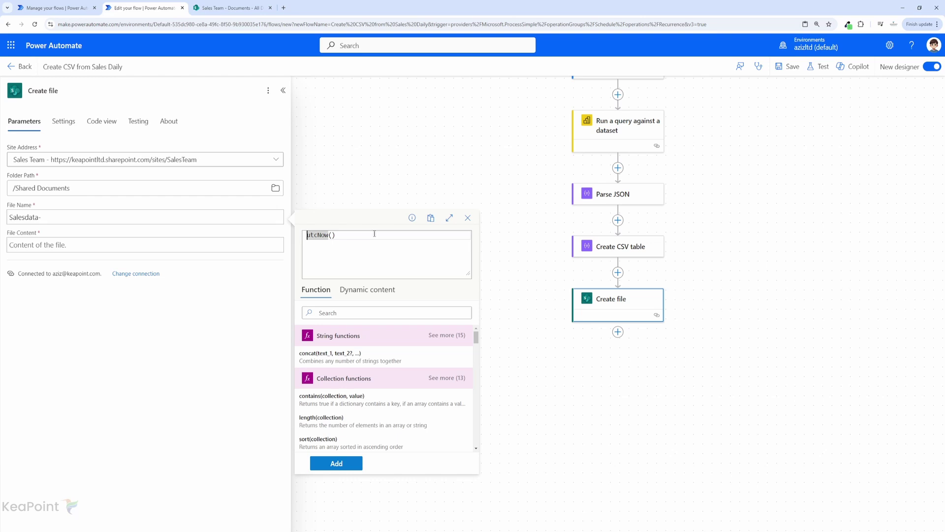
type("for")
key("Return")
type("(")
key("Right")
key("Right")
key("Right")
key("Right")
key("Right")
key("Right")
key("Right")
key("Right")
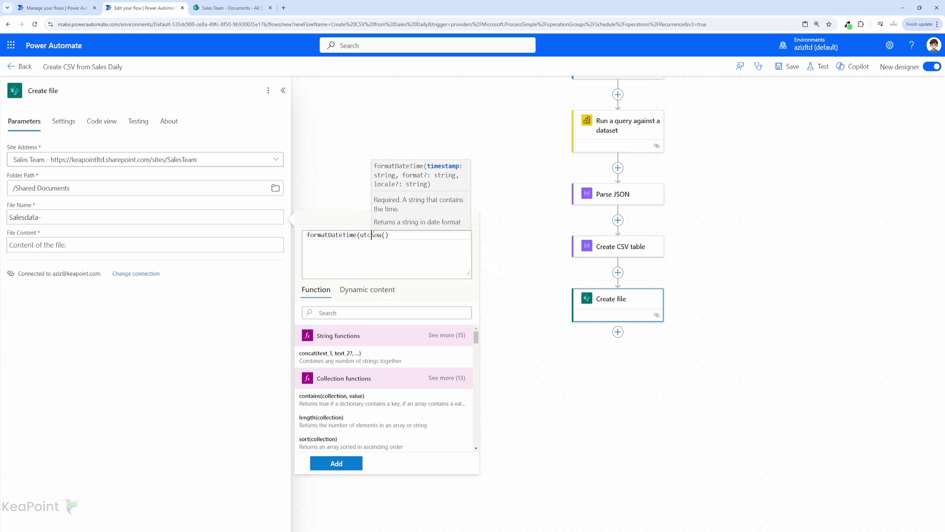
type(",")
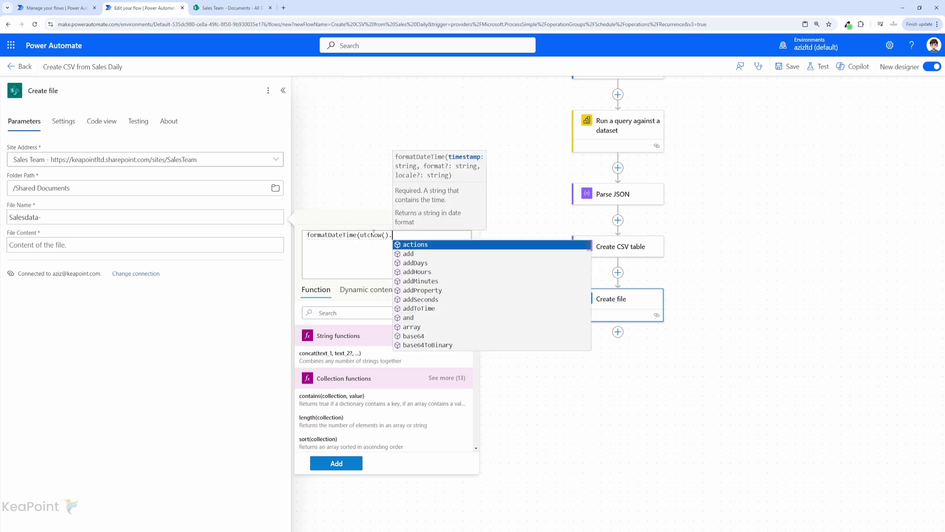
type("''")
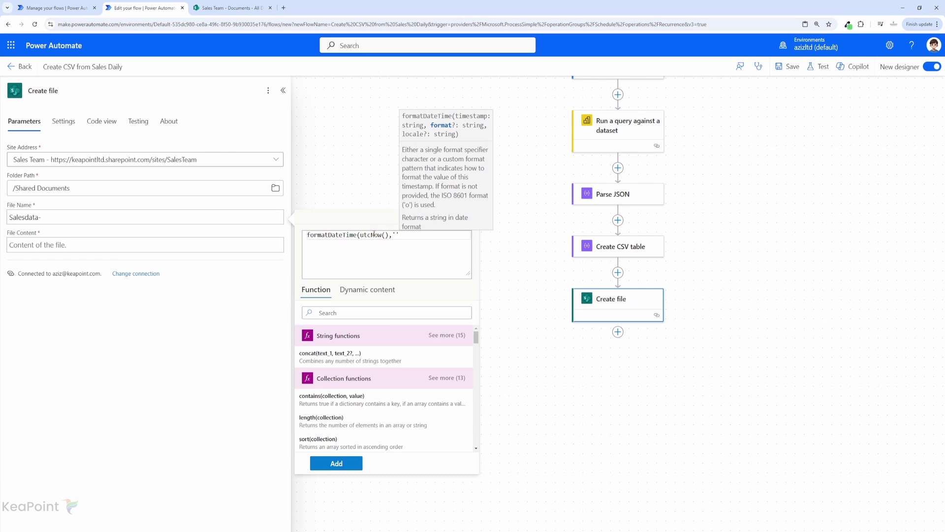
type("dd")
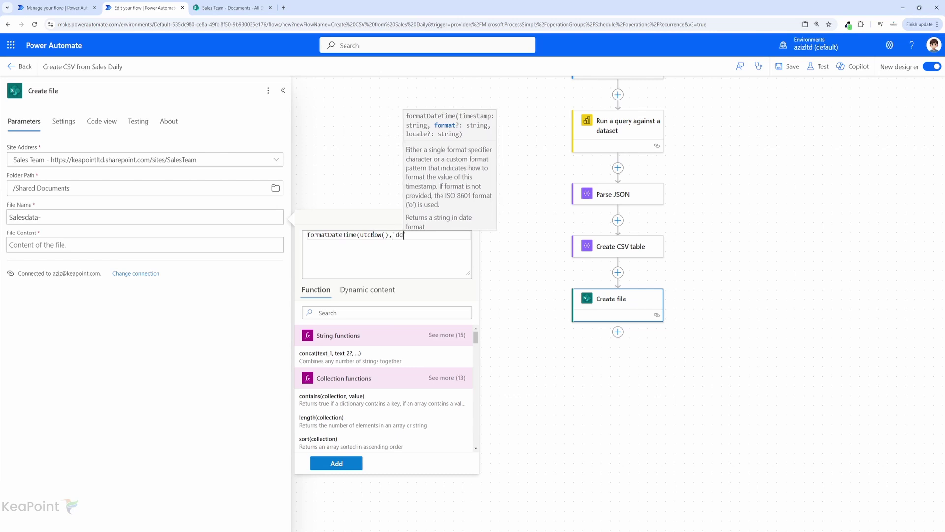
type("mmyyyy")
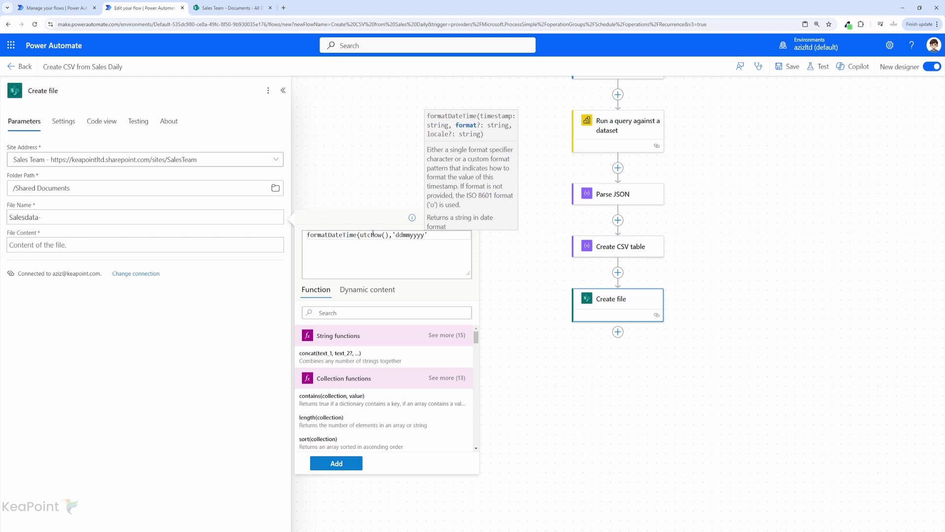
type("')")
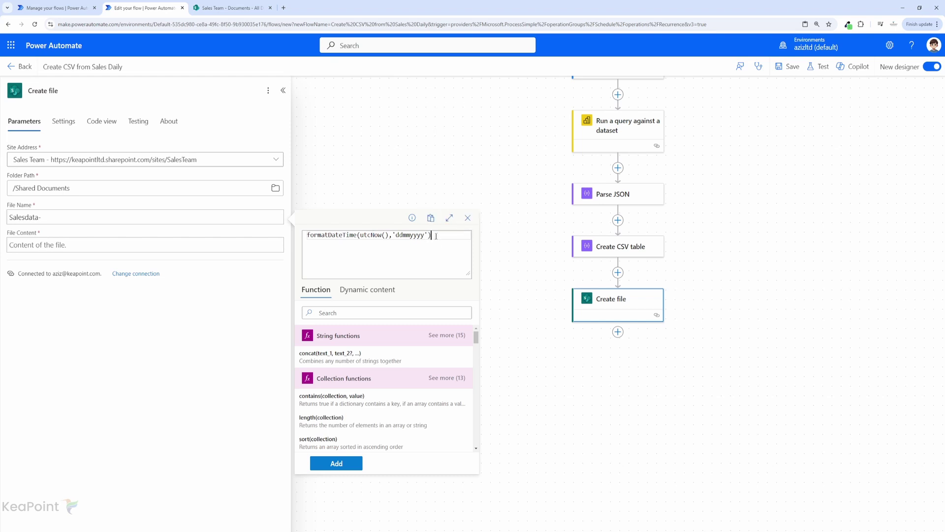
left_click(334, 466)
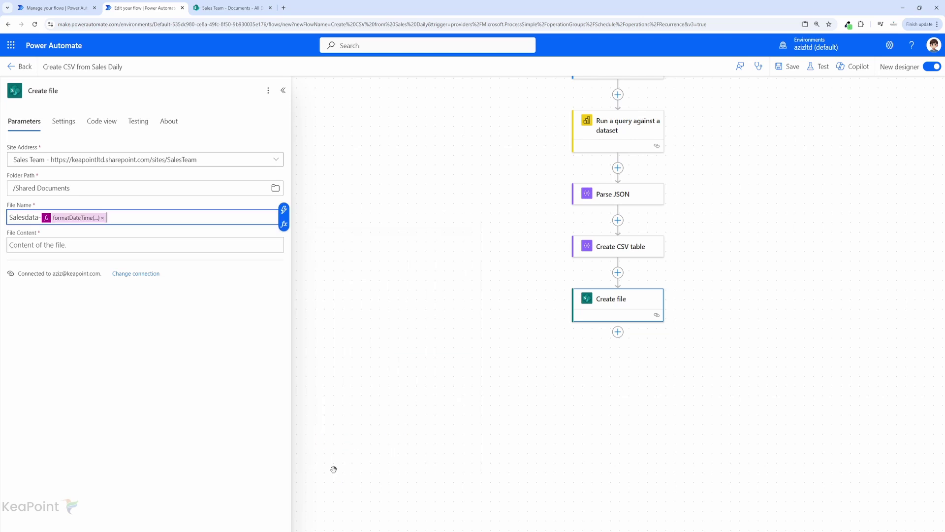
- Add a .csv extension to the file name and use the Create CSV table Output as File Content
type(".csv")
left_click(47, 244)
left_click(284, 237)
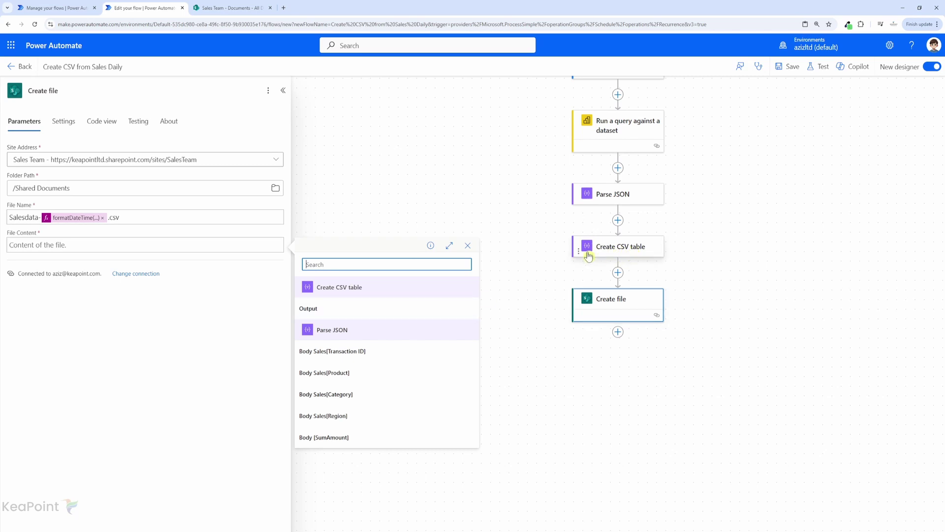
left_click(320, 308)
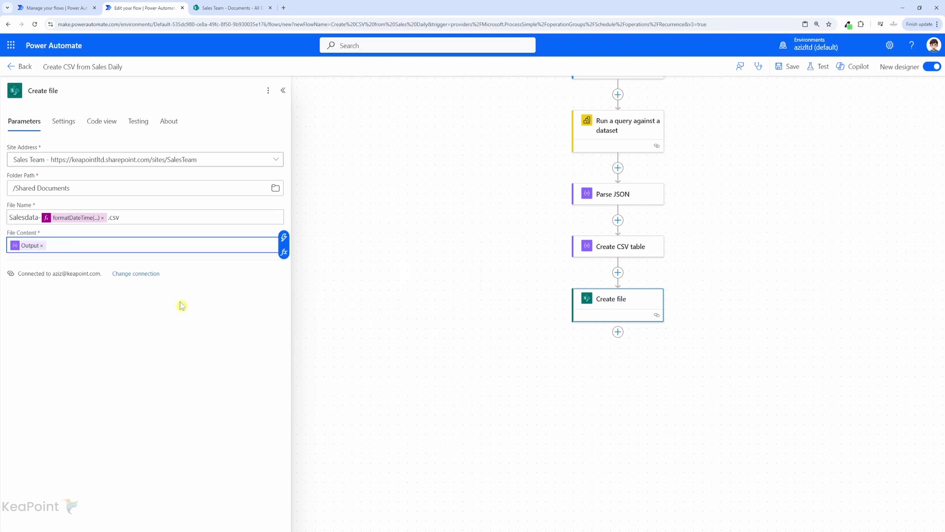
- Save the flow and run a manual test that creates Salesdata-03132024.csv in Shared Documents
left_click(788, 67)
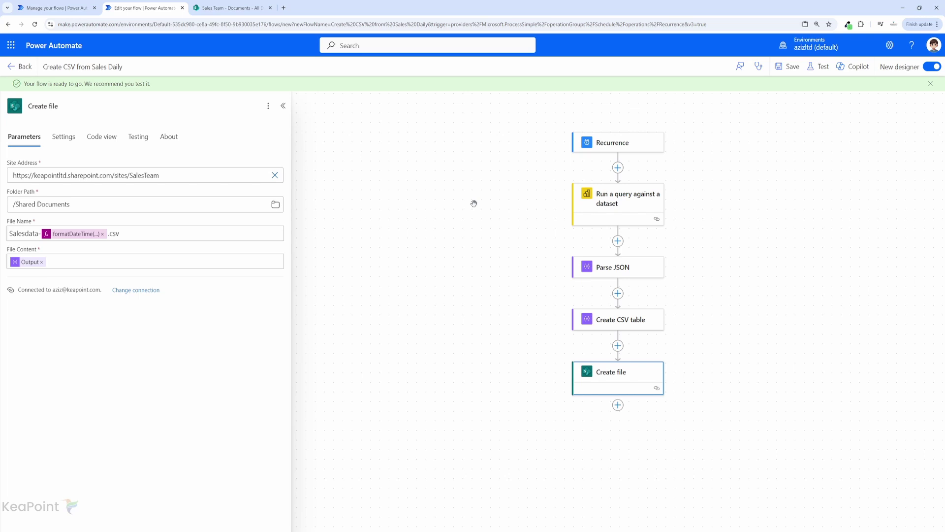
left_click(819, 66)
left_click(791, 93)
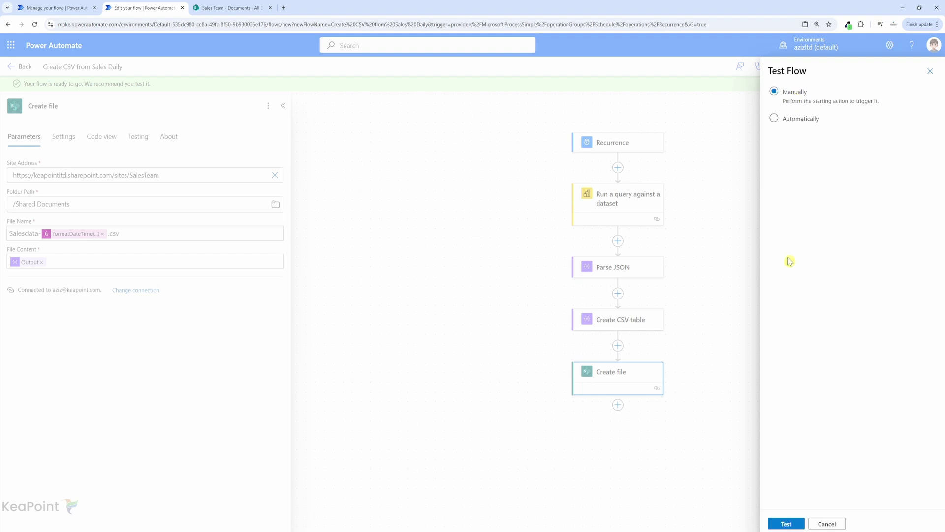
left_click(786, 524)
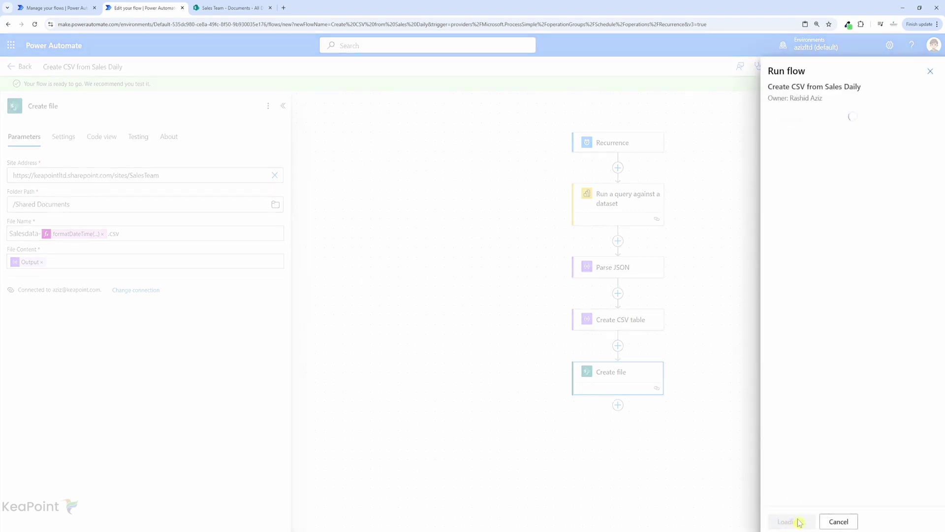
left_click(789, 522)
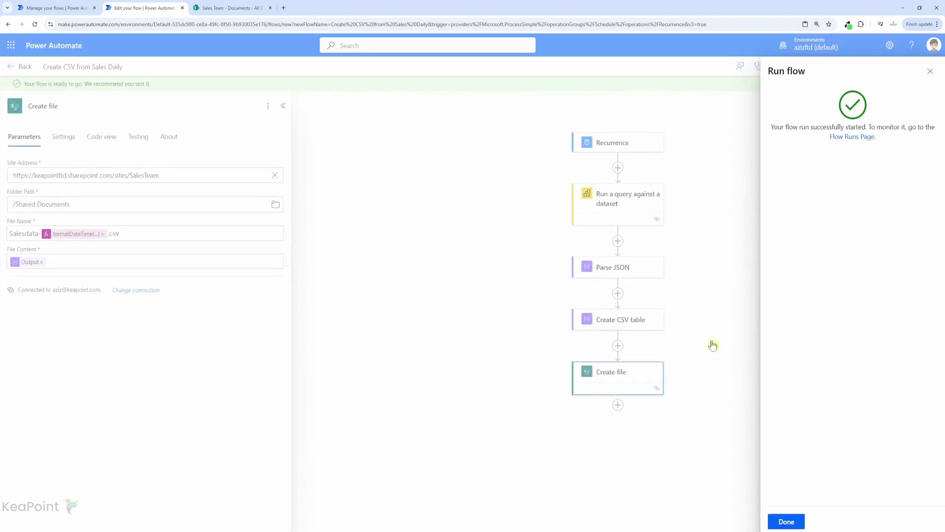
left_click(787, 523)
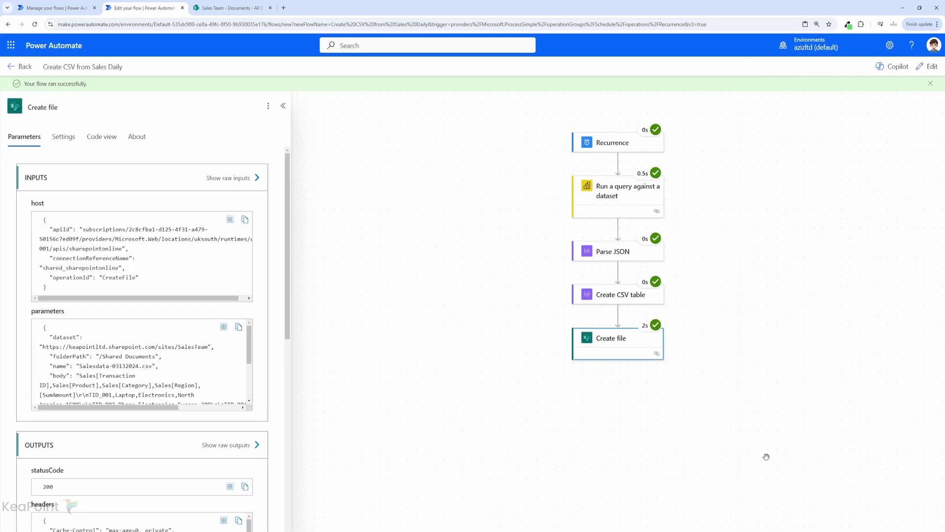
- Refresh the Sales Team Documents library and open Salesdata-03132024.csv in Excel
left_click(235, 7)
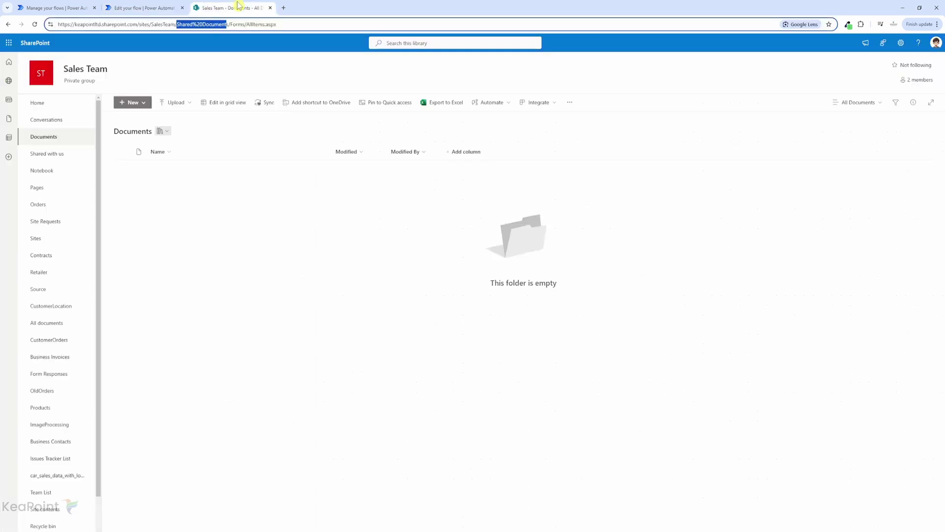
left_click(34, 24)
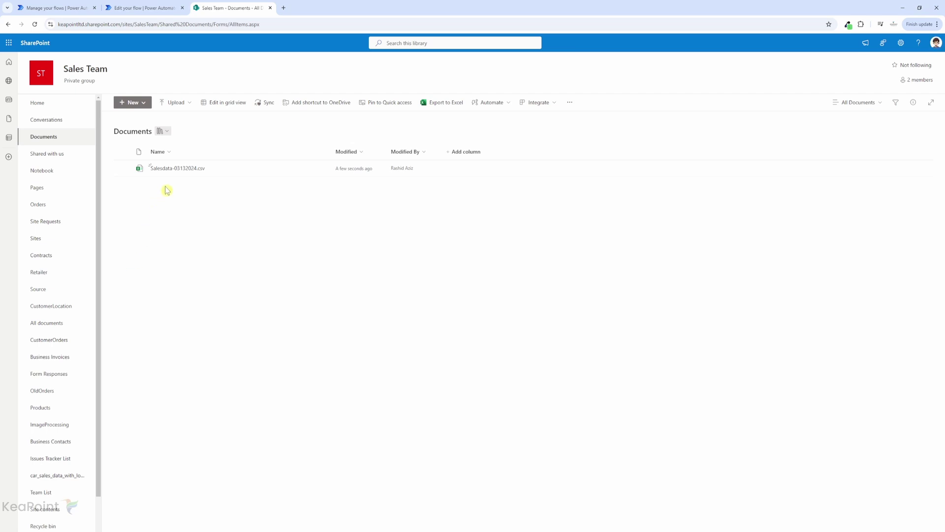
left_click(178, 168)
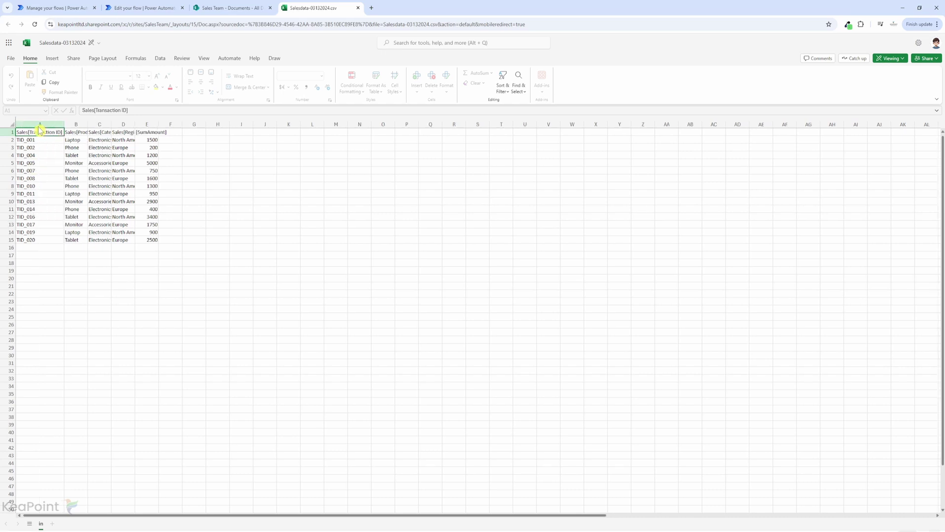
- Auto-fit all worksheet columns so A–E show in full, then select header row A1:E1
left_click(11, 124)
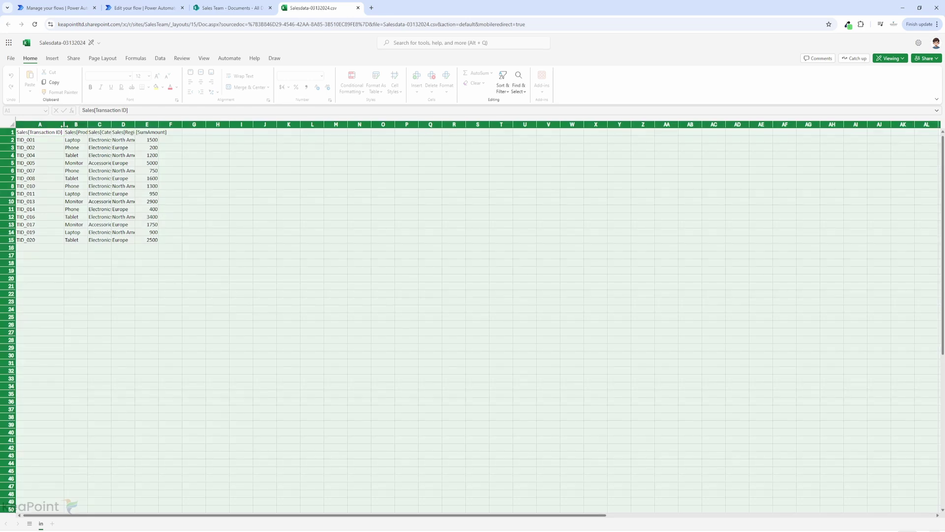
double_click(64, 125)
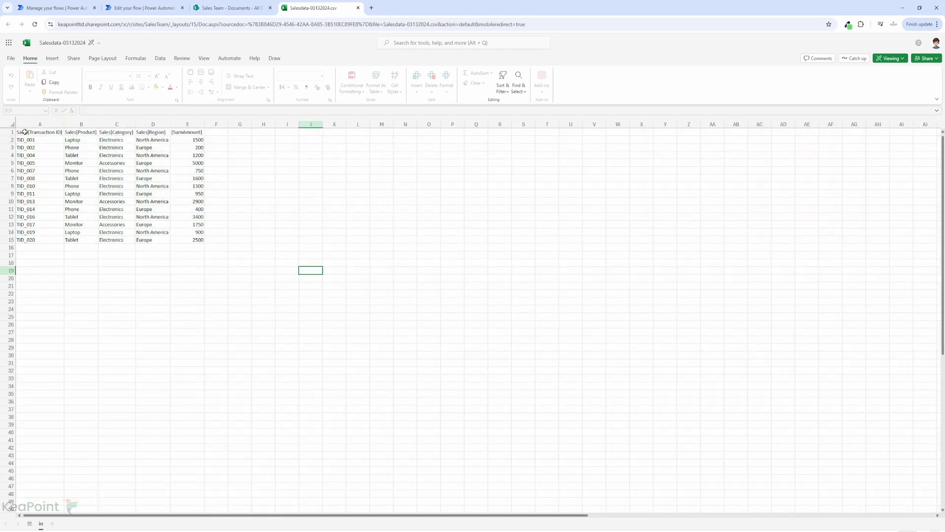
left_click_drag(25, 132, 190, 131)
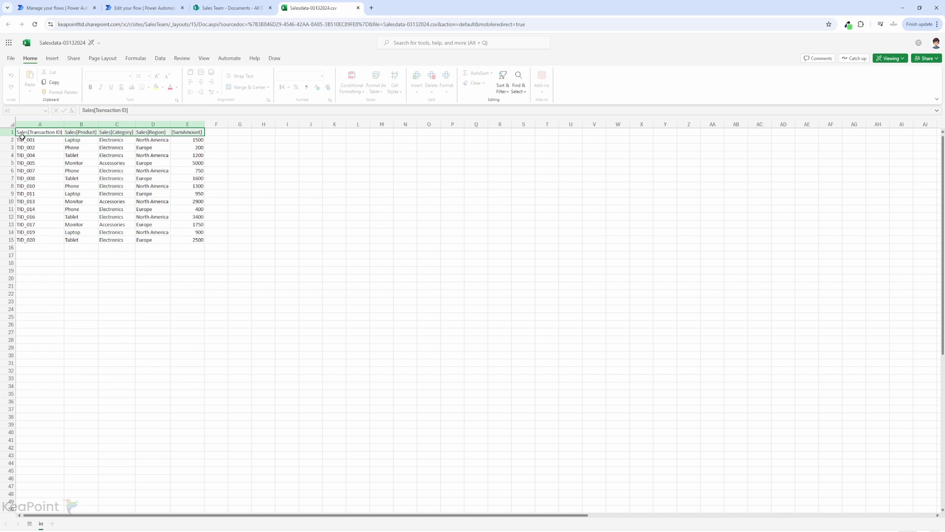